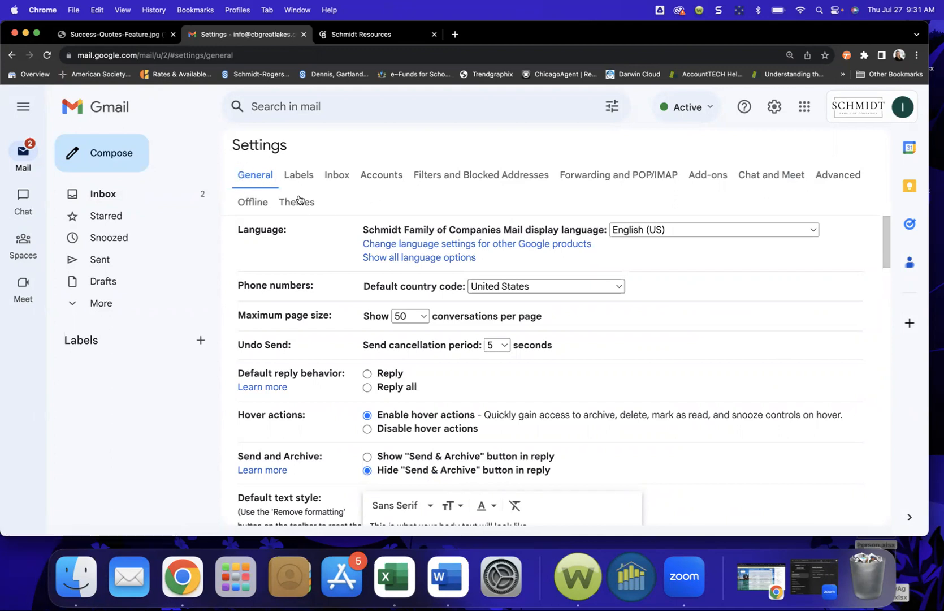
{"action": "scroll", "coordinate": [354, 369], "scroll_direction": "down", "scroll_amount": 3}
{"action": "scroll", "coordinate": [352, 369], "scroll_direction": "down", "scroll_amount": 10}
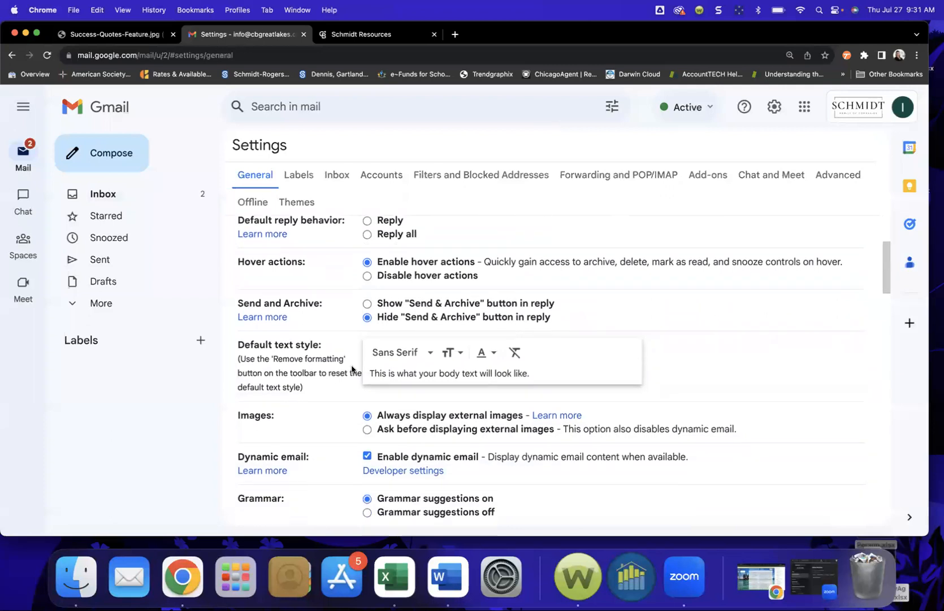
{"action": "scroll", "coordinate": [351, 368], "scroll_direction": "down", "scroll_amount": 10}
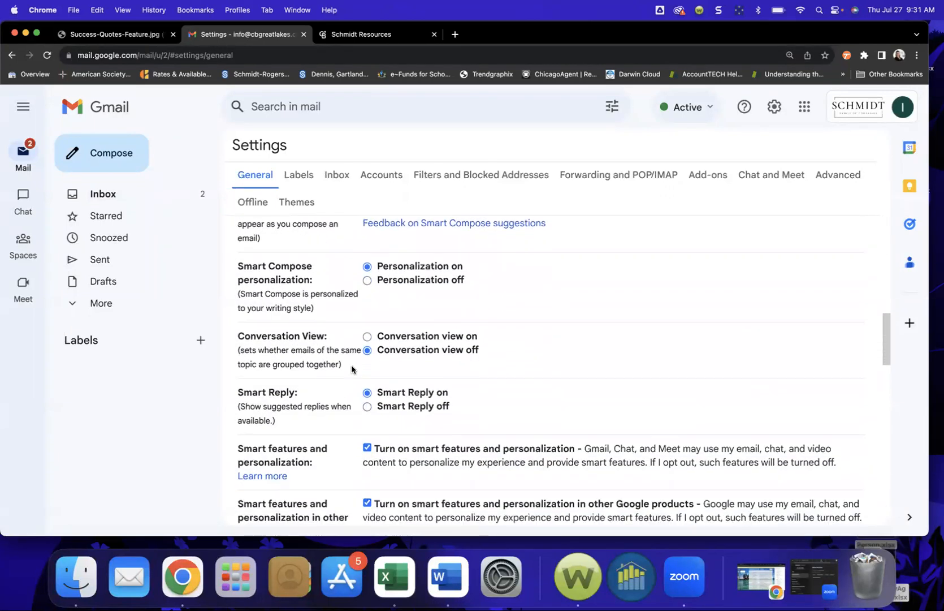
{"action": "scroll", "coordinate": [352, 369], "scroll_direction": "down", "scroll_amount": 7}
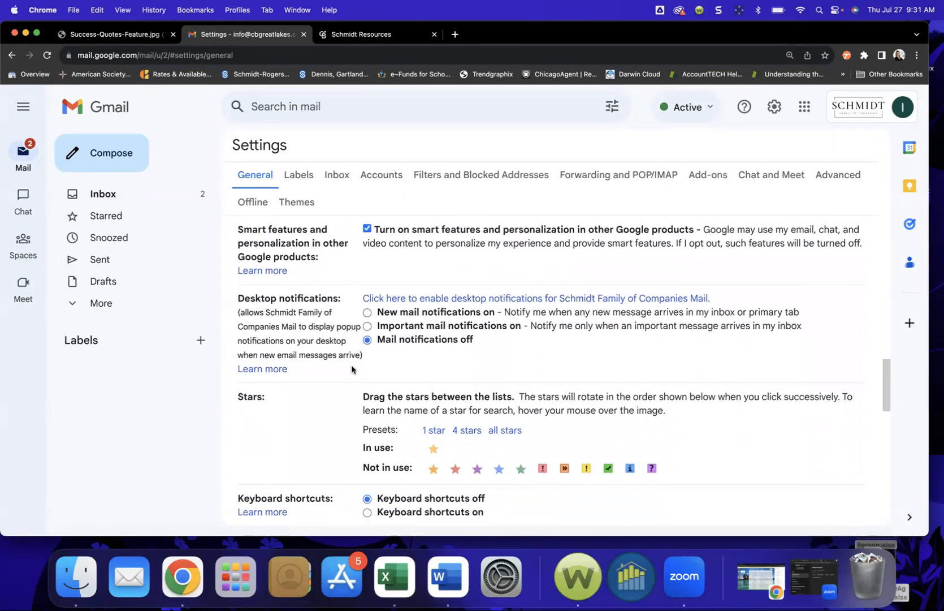
{"action": "scroll", "coordinate": [352, 369], "scroll_direction": "down", "scroll_amount": 10}
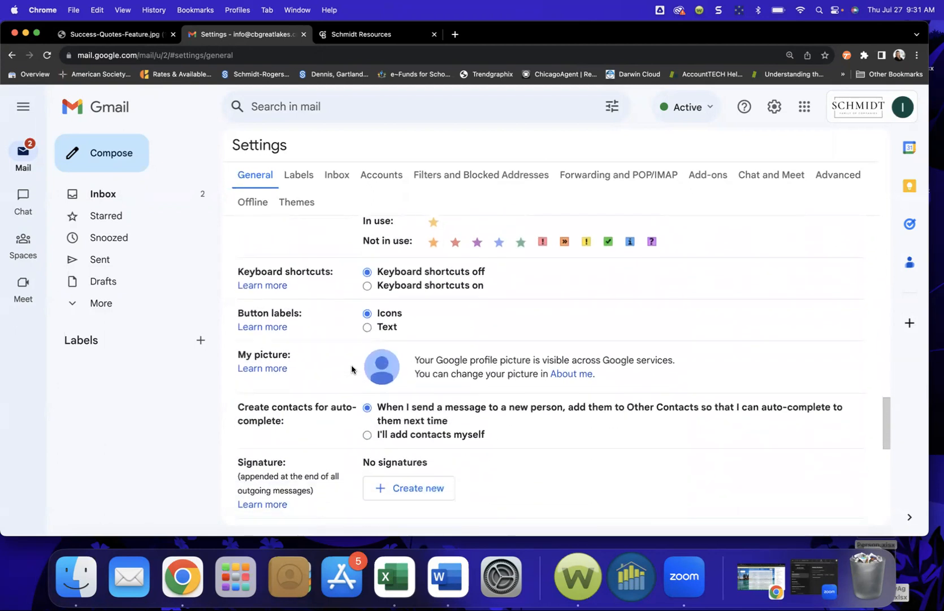
{"action": "scroll", "coordinate": [351, 368], "scroll_direction": "down", "scroll_amount": 3}
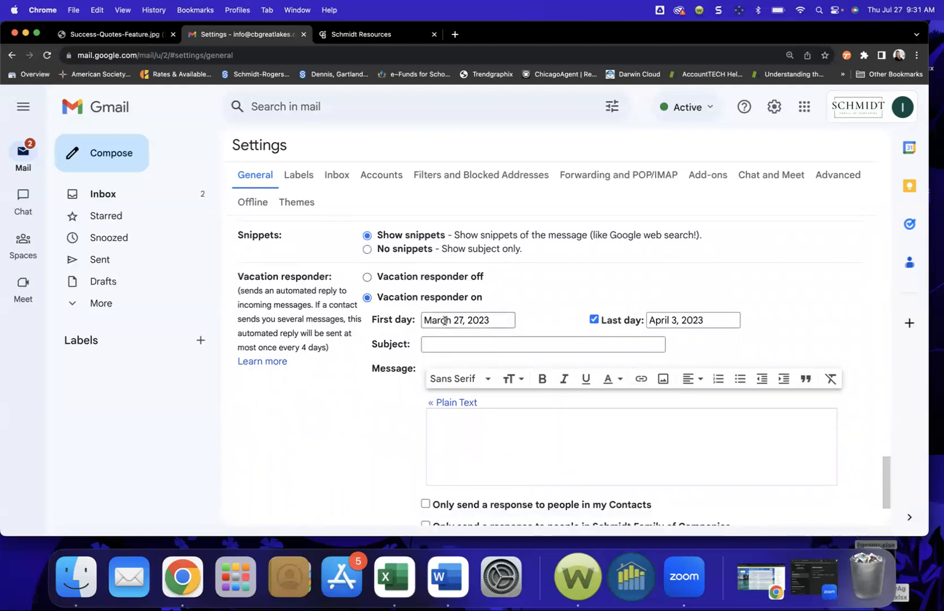
Step: Turn the vacation responder on, running from July 31, 2023 to August 3, 2023
{"action": "left_click", "coordinate": [367, 279]}
{"action": "left_click", "coordinate": [366, 299]}
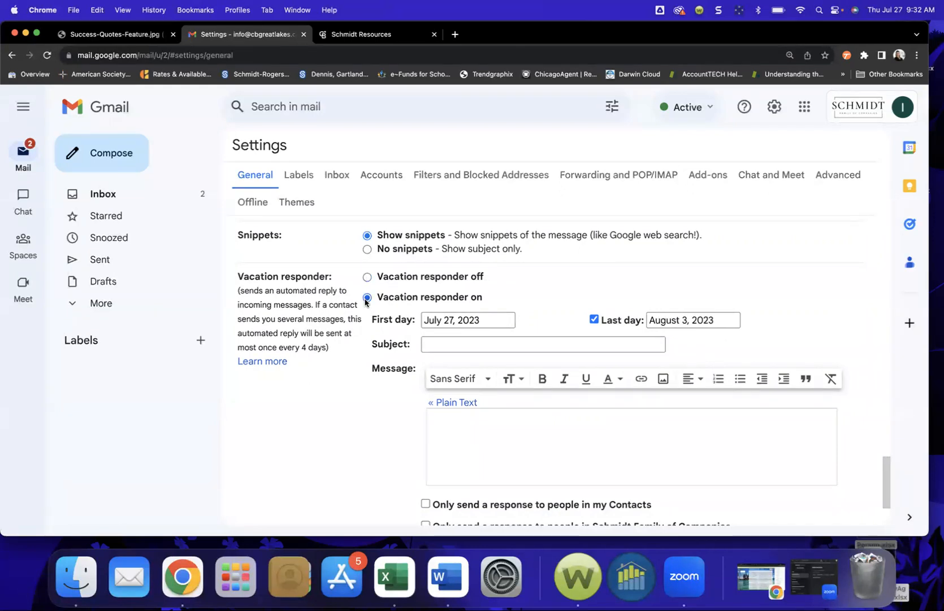
{"action": "left_click", "coordinate": [505, 319]}
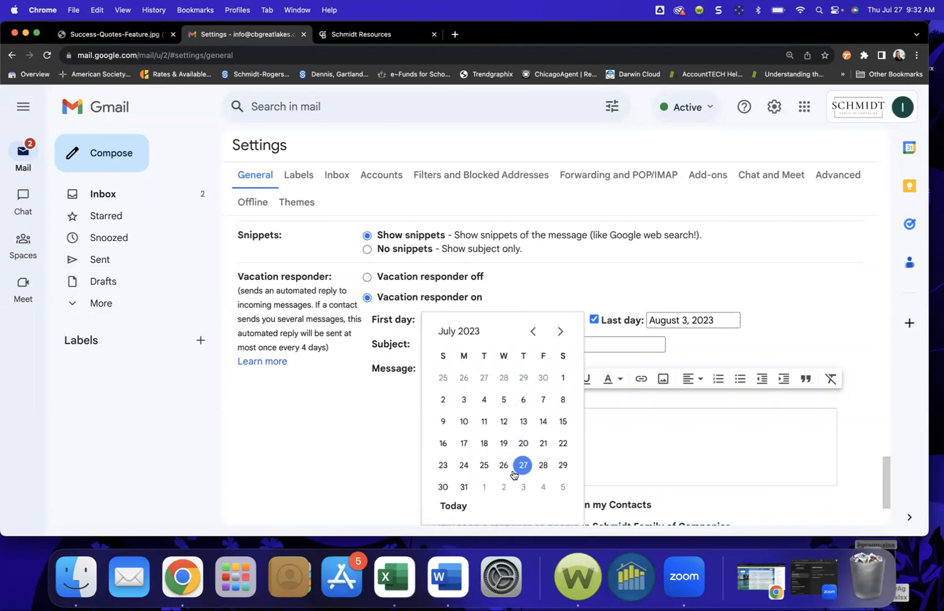
{"action": "left_click", "coordinate": [521, 463]}
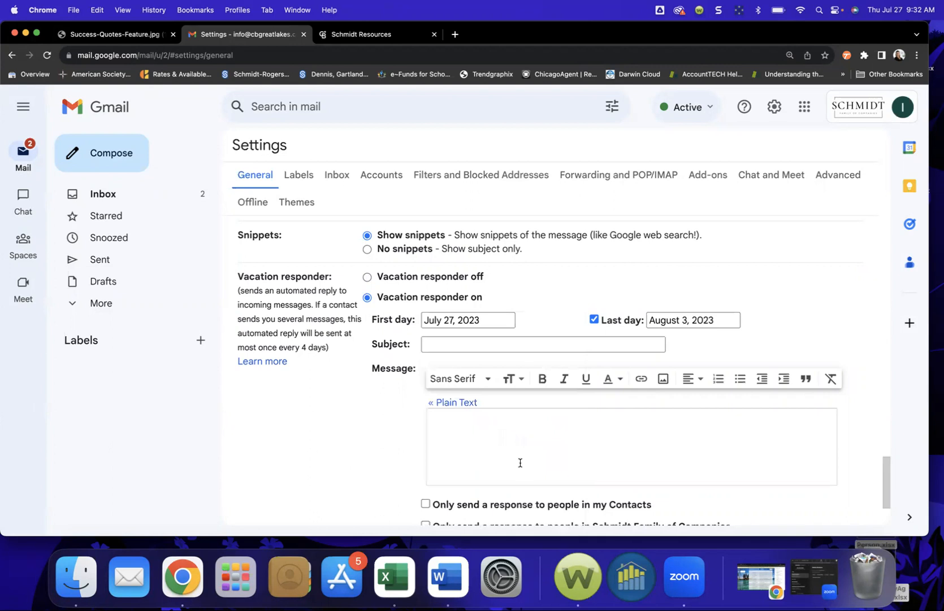
{"action": "left_click", "coordinate": [490, 324]}
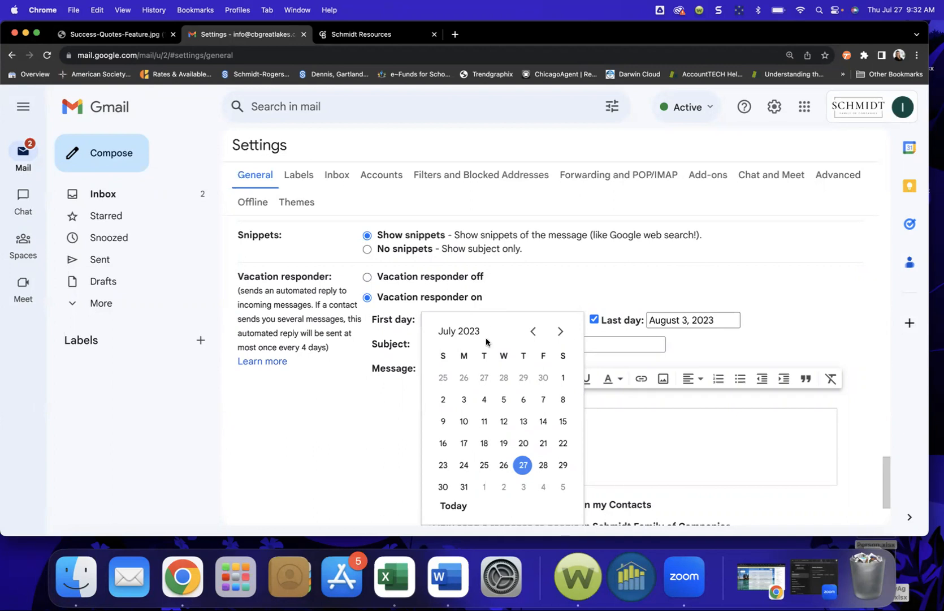
{"action": "left_click", "coordinate": [462, 486]}
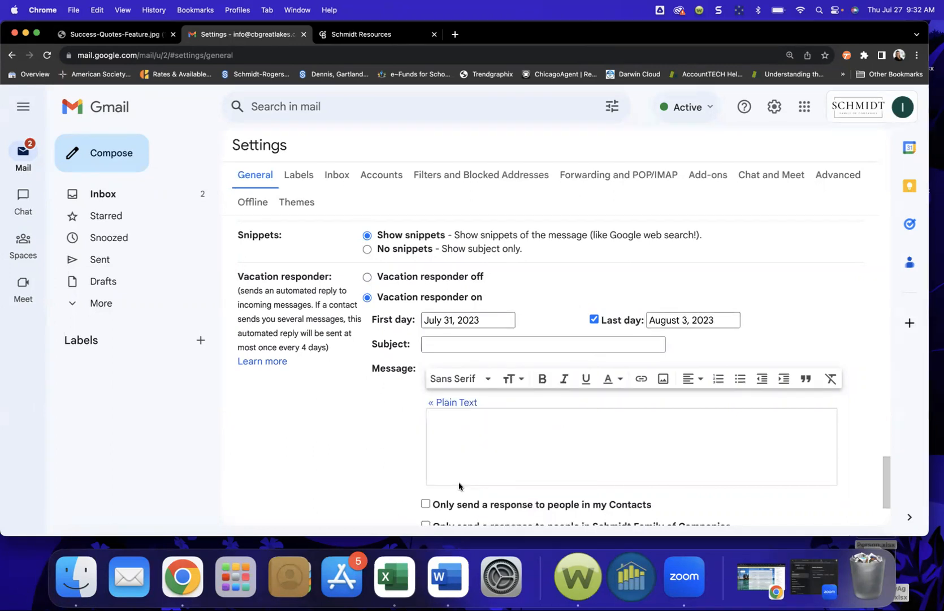
{"action": "left_click", "coordinate": [702, 323]}
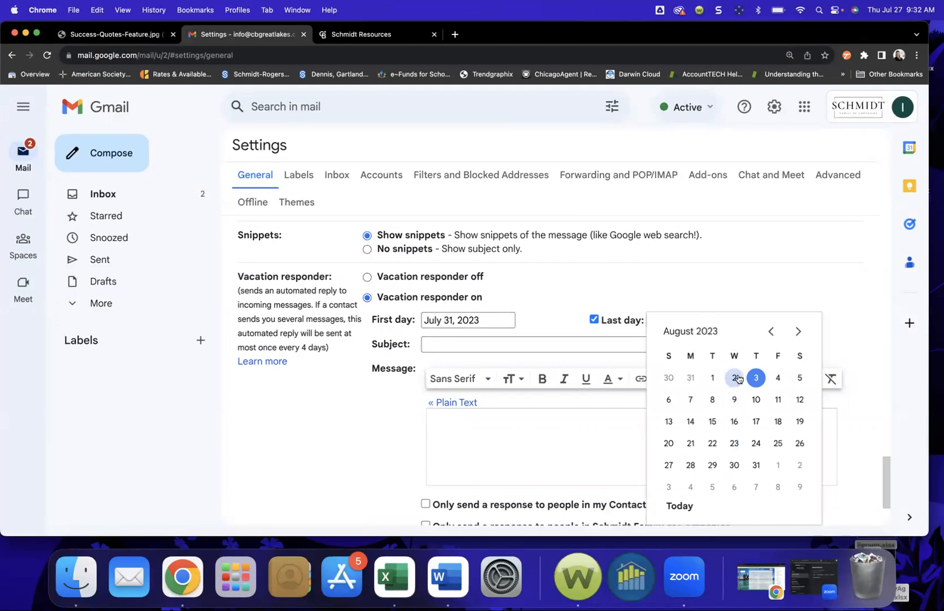
{"action": "left_click", "coordinate": [757, 378]}
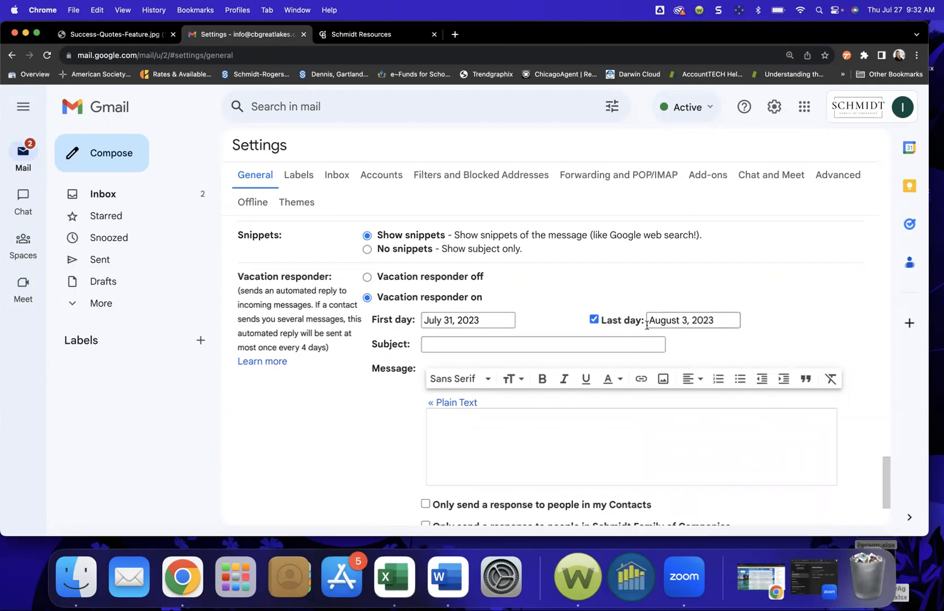
{"action": "left_click", "coordinate": [501, 343]}
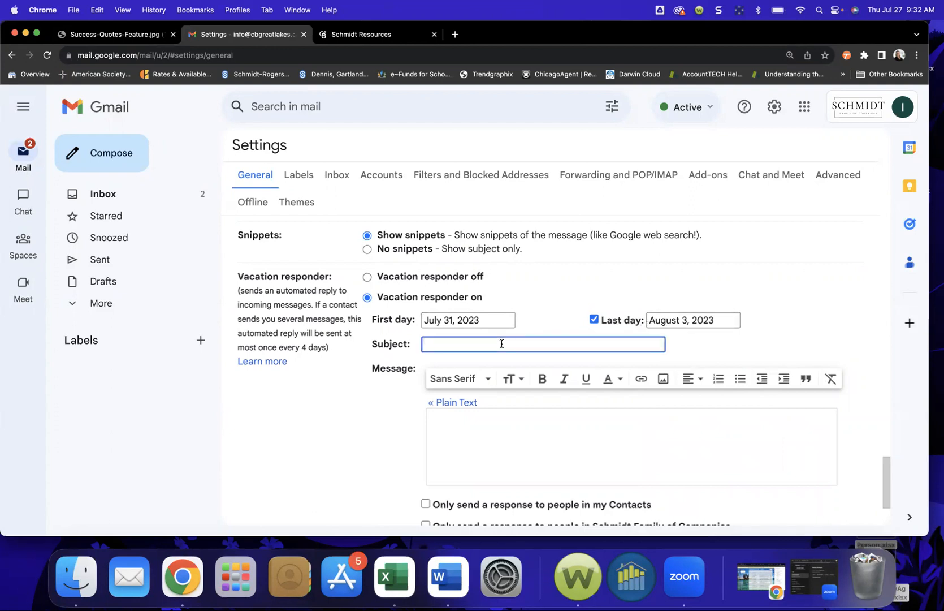
Step: Enter the vacation reply subject 'Out of Office - Traveling in Region'
{"action": "type", "text": "Out of Office - Traveling in Region"}
{"action": "key", "text": "Tab"}
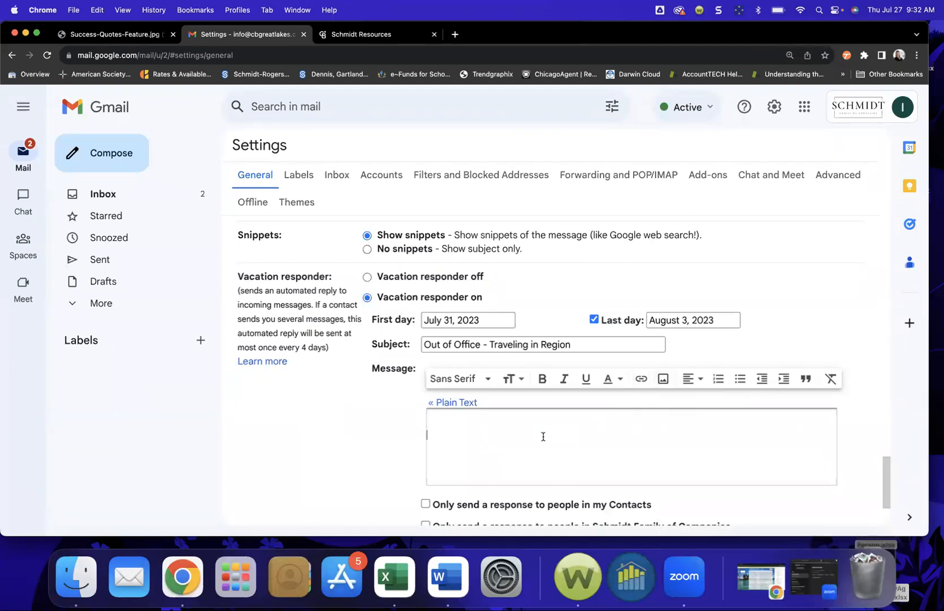
{"action": "key", "text": "BackSpace"}
Step: Write the out-of-office message, adding the help e-mail address and contact phone number
{"action": "type", "text": "I am out of office, traveling for work, will be checking emails periodically. If immediate need arises, please reach out to"}
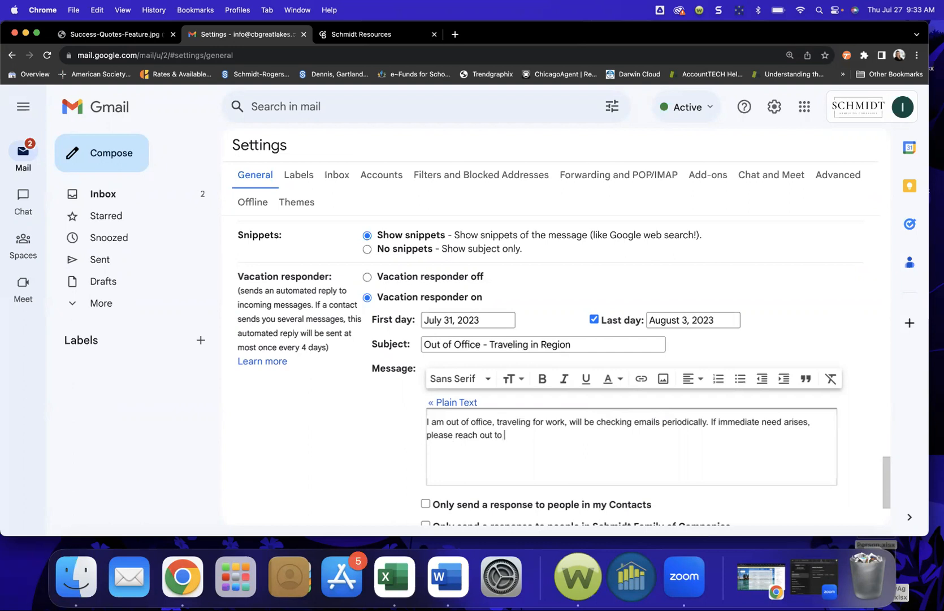
{"action": "key", "text": "Return"}
{"action": "key", "text": "Return"}
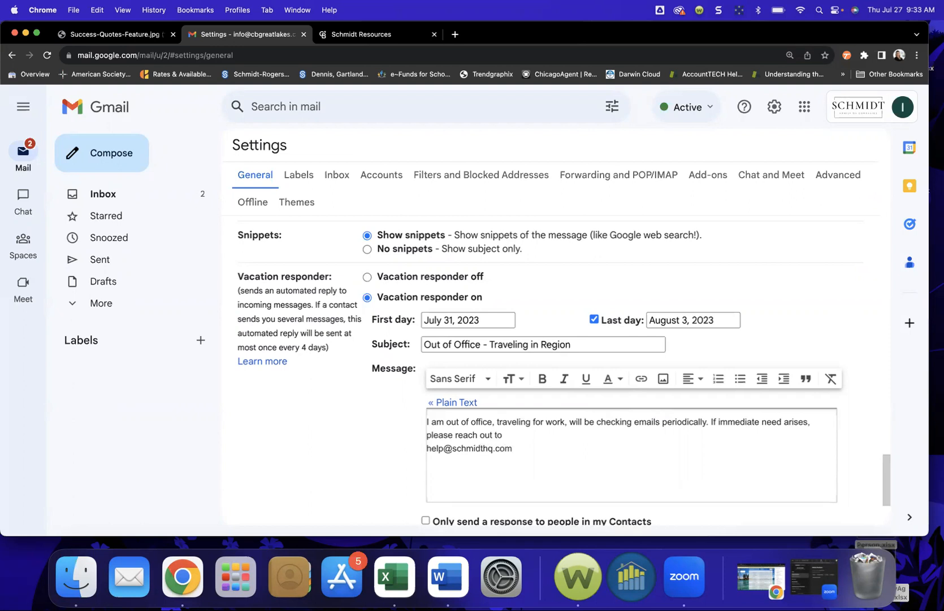
{"action": "type", "text": "8"}
{"action": "type", "text": "44"}
{"action": "key", "text": "BackSpace"}
{"action": "key", "text": "BackSpace"}
{"action": "type", "text": "oldwell"}
Step: Limit auto-replies to Contacts and Schmidt Family of Companies members, then save the settings
{"action": "scroll", "coordinate": [533, 511], "scroll_direction": "down", "scroll_amount": 1}
{"action": "scroll", "coordinate": [533, 511], "scroll_direction": "down", "scroll_amount": 4}
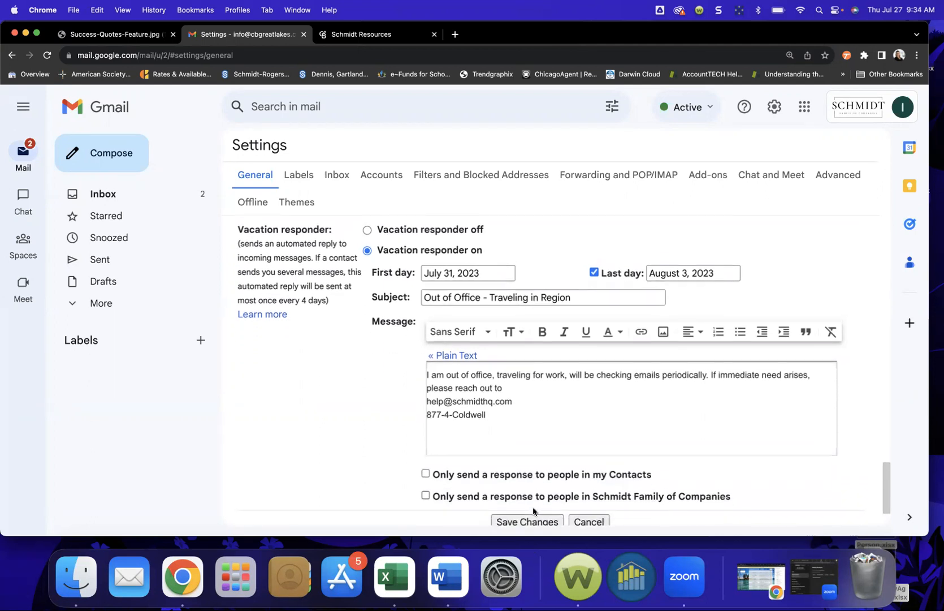
{"action": "scroll", "coordinate": [533, 510], "scroll_direction": "down", "scroll_amount": 2}
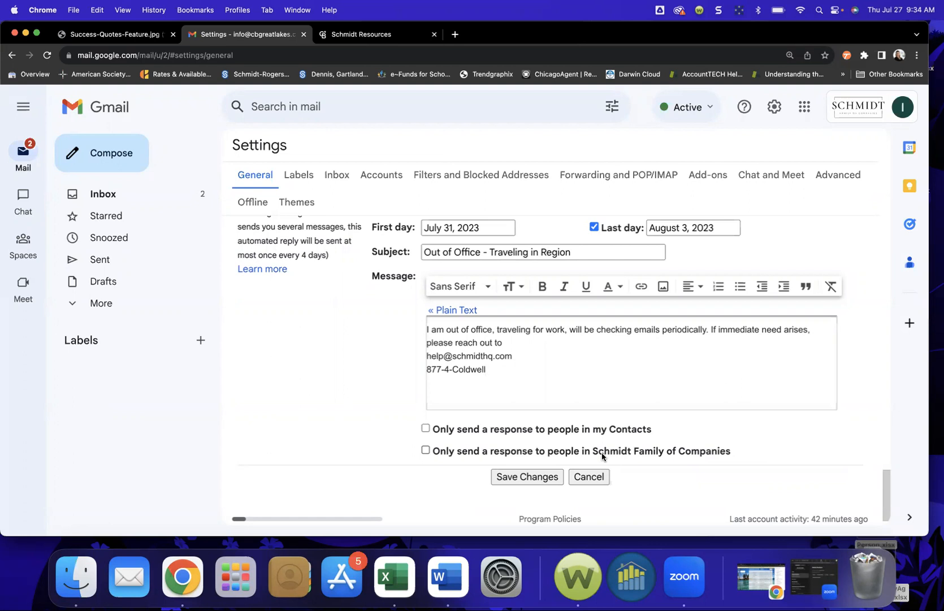
{"action": "left_click", "coordinate": [425, 428]}
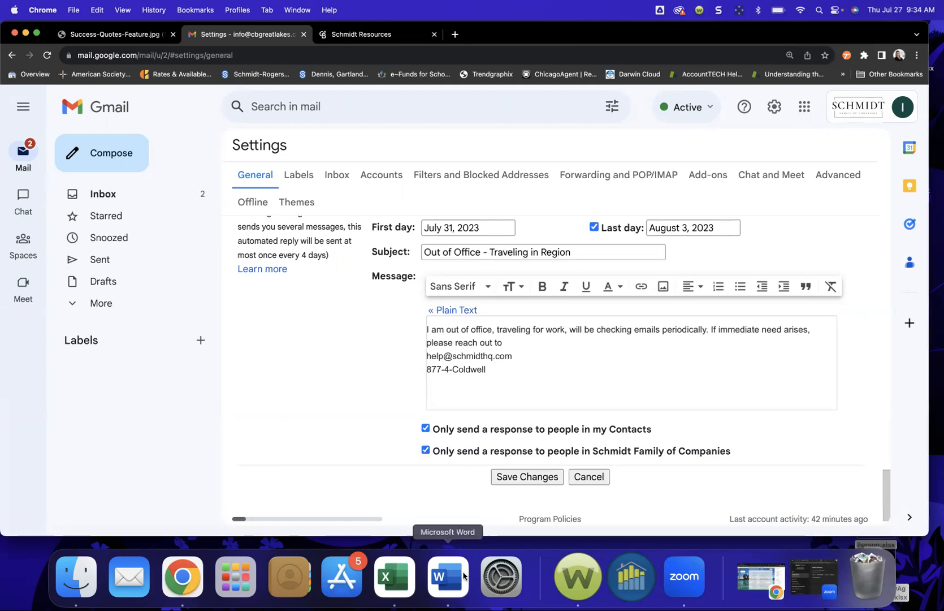
{"action": "left_click", "coordinate": [512, 474]}
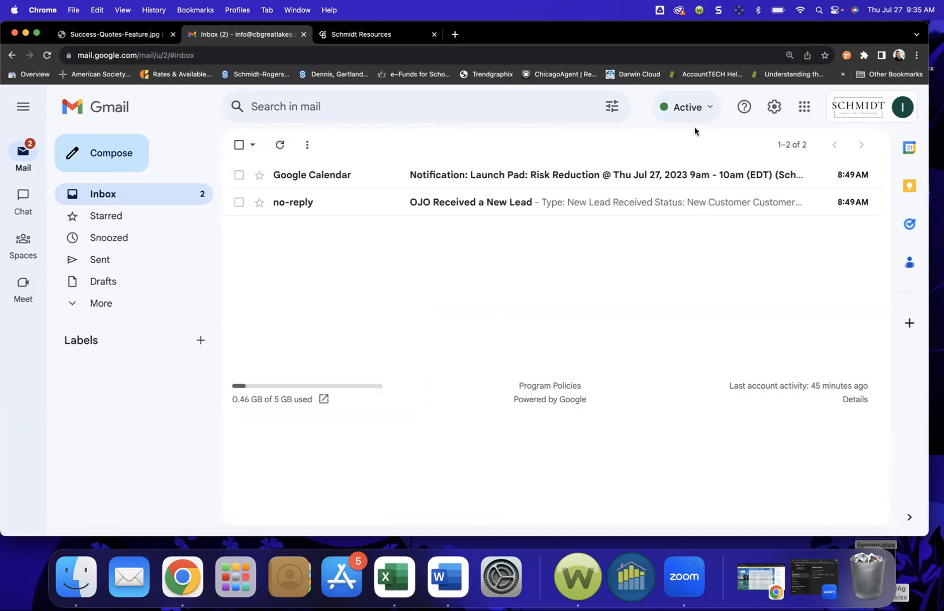
Step: Change the vacation responder's first day to July 27, 2023 in full settings and save
{"action": "left_click", "coordinate": [774, 107]}
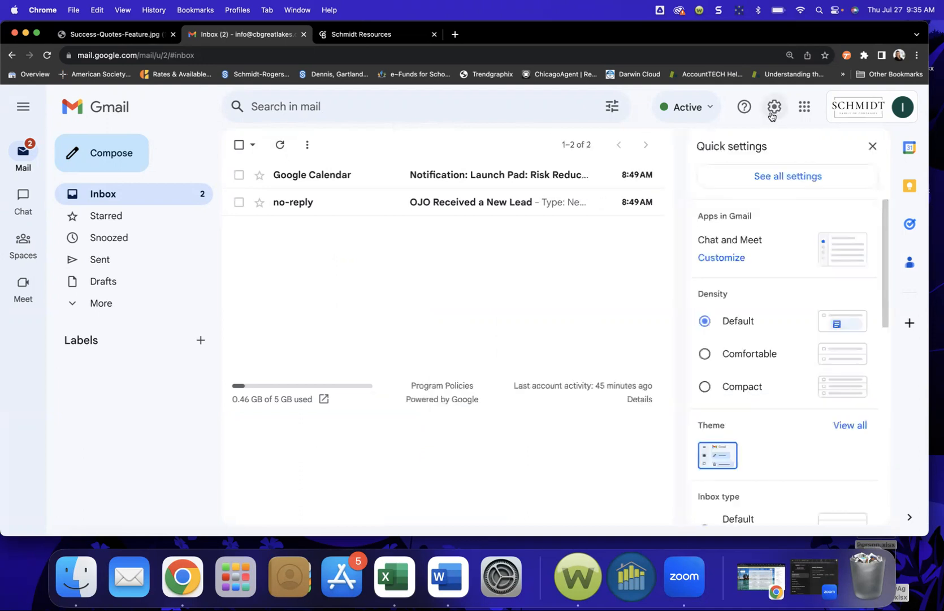
{"action": "left_click", "coordinate": [773, 173]}
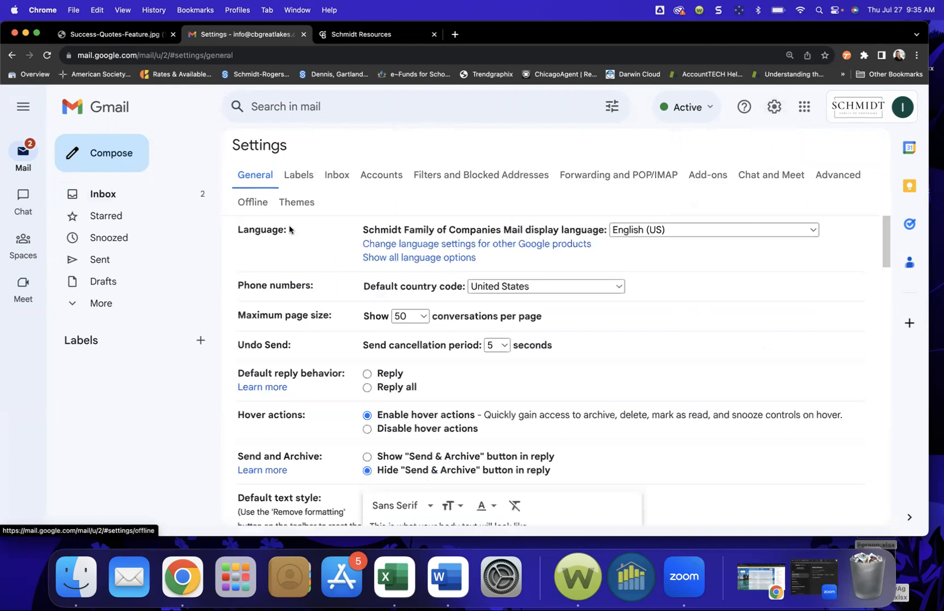
{"action": "scroll", "coordinate": [289, 227], "scroll_direction": "down", "scroll_amount": 10}
{"action": "scroll", "coordinate": [320, 379], "scroll_direction": "down", "scroll_amount": 15}
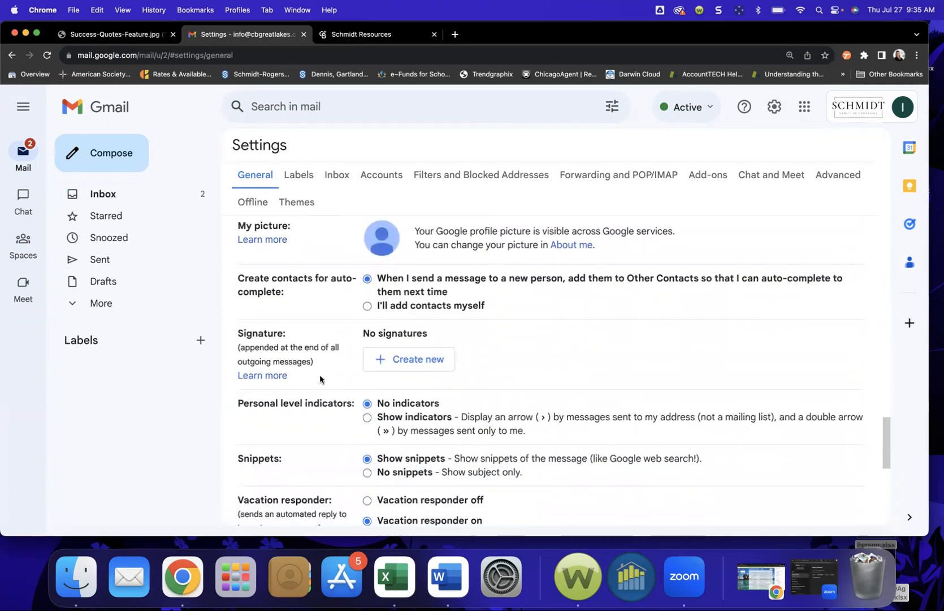
{"action": "scroll", "coordinate": [320, 379], "scroll_direction": "up", "scroll_amount": 3}
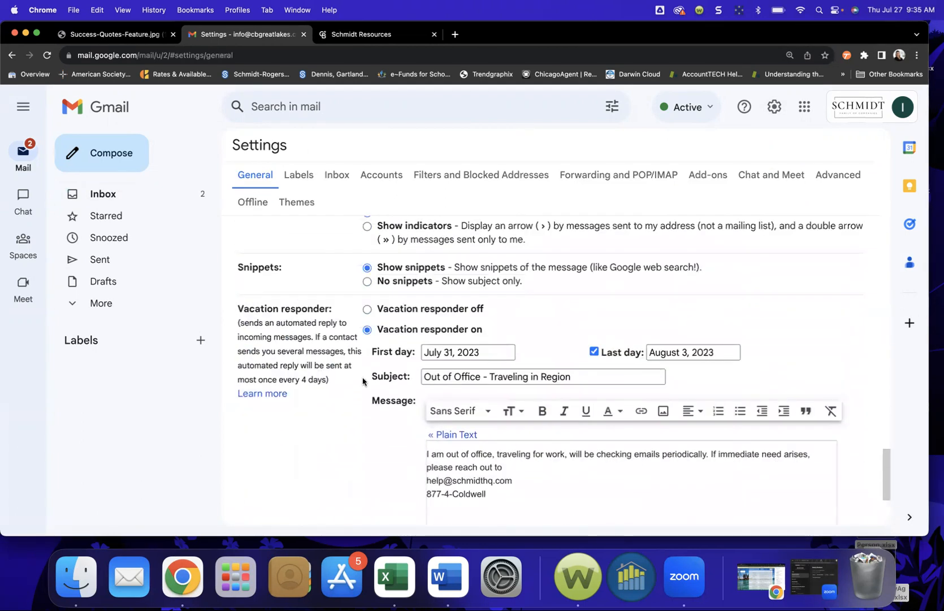
{"action": "left_click", "coordinate": [495, 356]}
{"action": "left_click", "coordinate": [524, 467]}
{"action": "scroll", "coordinate": [515, 472], "scroll_direction": "down", "scroll_amount": 5}
{"action": "left_click", "coordinate": [514, 450]}
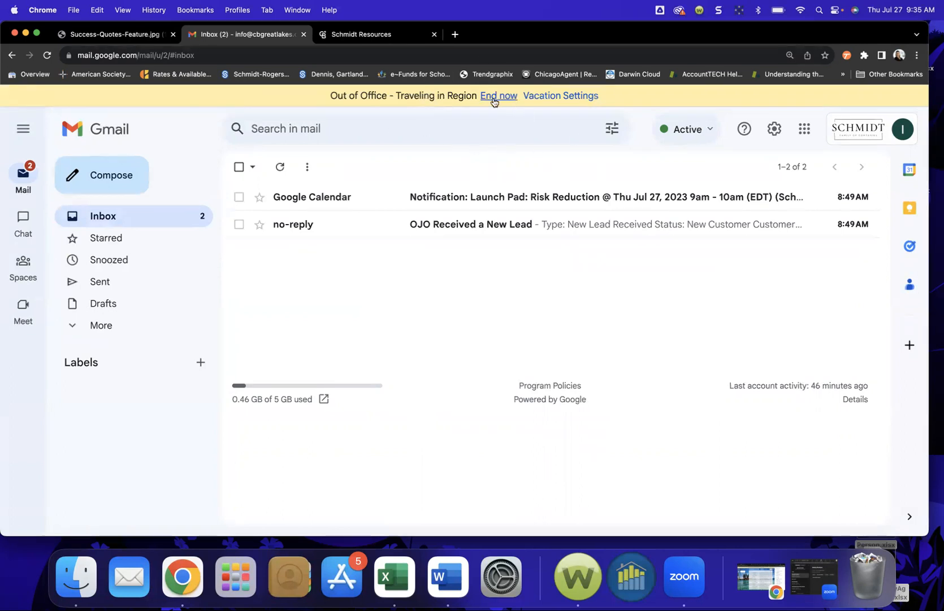
Step: Review the vacation settings, end the responder from the Out of Office banner, and return to the inbox
{"action": "left_click", "coordinate": [576, 96]}
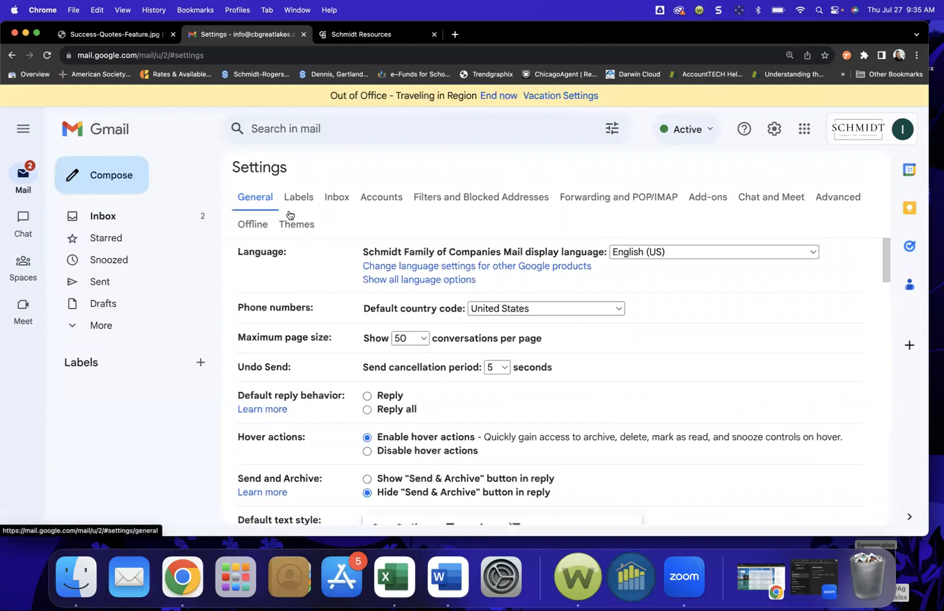
{"action": "scroll", "coordinate": [338, 339], "scroll_direction": "down", "scroll_amount": 10}
{"action": "scroll", "coordinate": [338, 363], "scroll_direction": "down", "scroll_amount": 10}
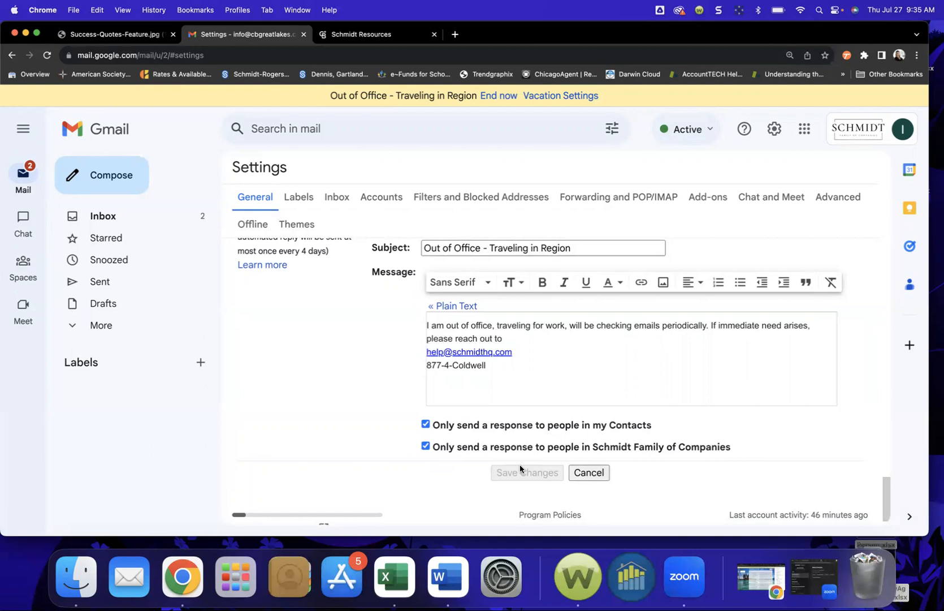
{"action": "scroll", "coordinate": [520, 444], "scroll_direction": "up", "scroll_amount": 15}
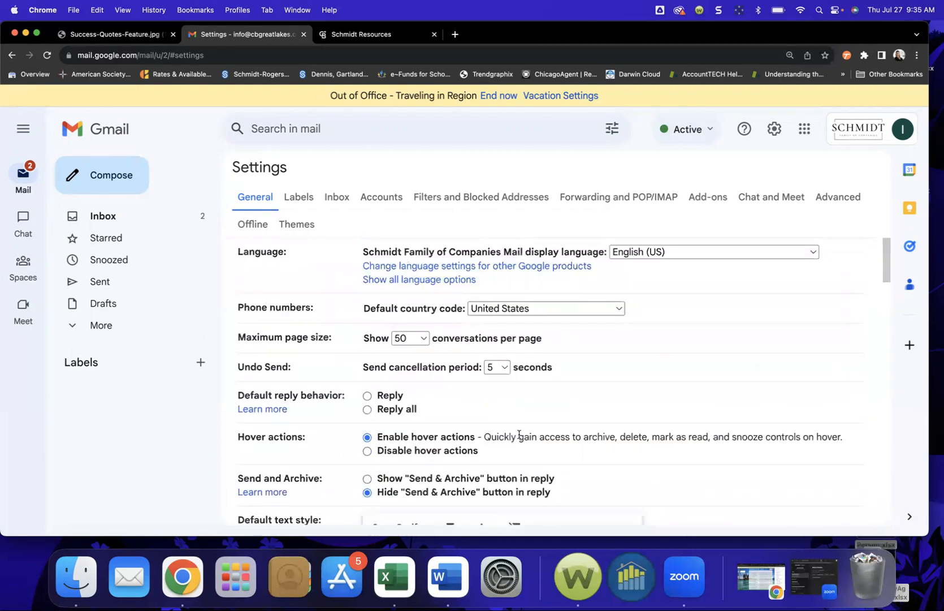
{"action": "left_click", "coordinate": [492, 96]}
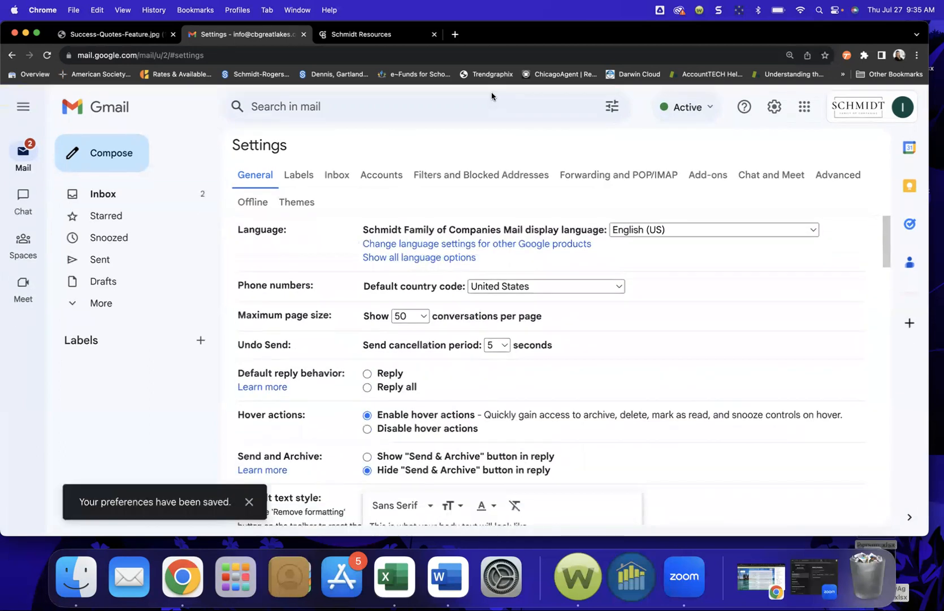
{"action": "left_click", "coordinate": [119, 196]}
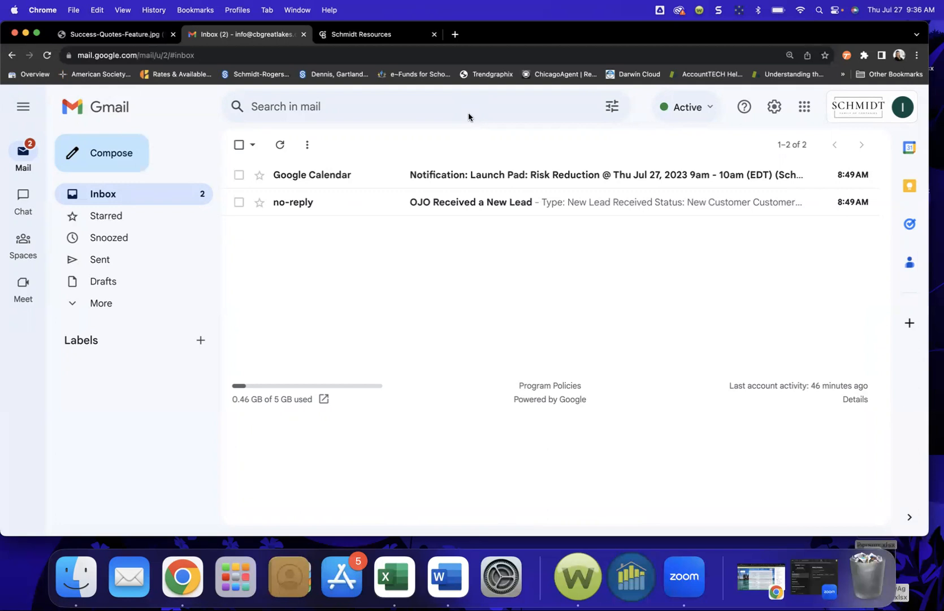
Step: Go through MICHIGAN and ASC Resources on the Schmidt Resources site to open Email Signature Templates
{"action": "left_click", "coordinate": [357, 36]}
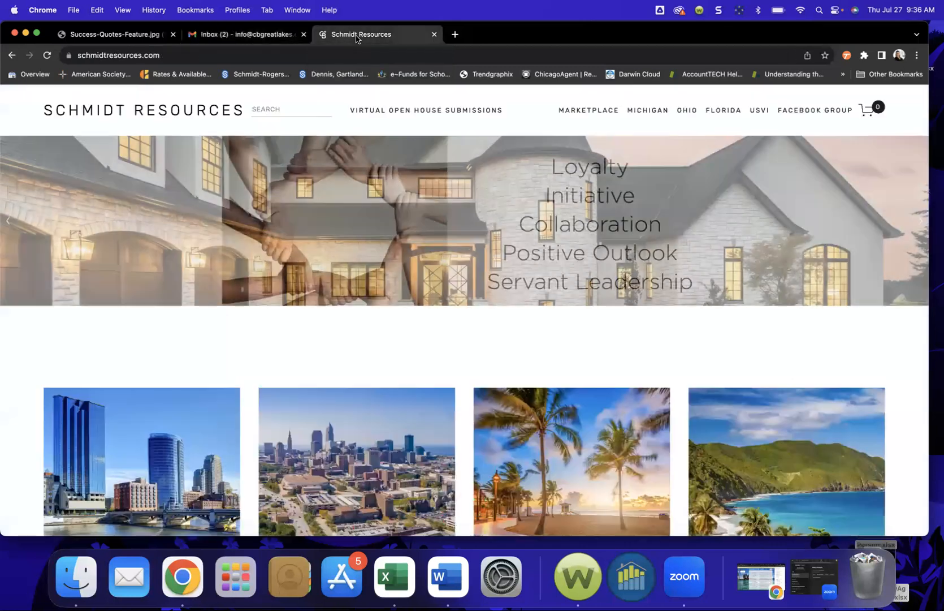
{"action": "left_click", "coordinate": [653, 112]}
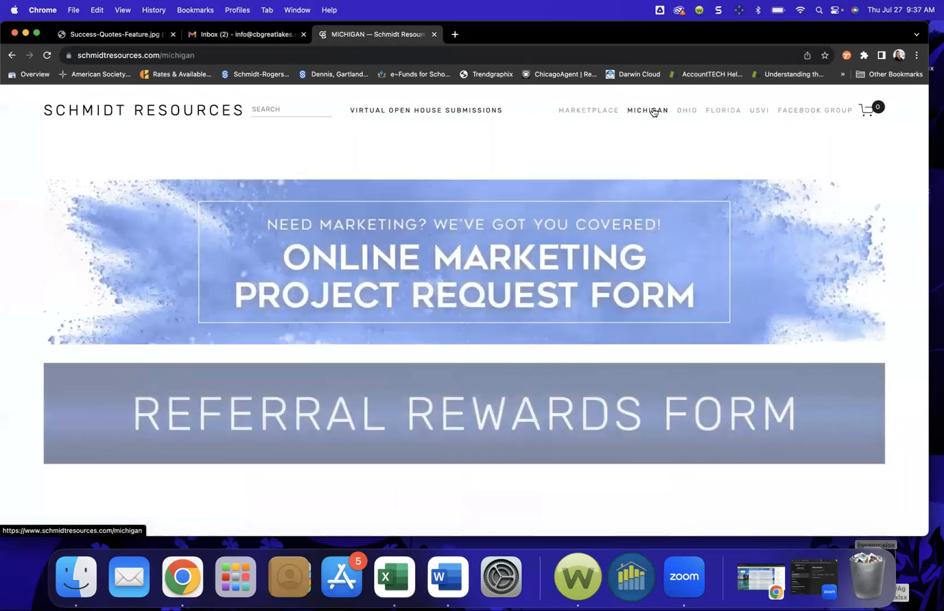
{"action": "scroll", "coordinate": [500, 320], "scroll_direction": "down", "scroll_amount": 10}
{"action": "scroll", "coordinate": [499, 319], "scroll_direction": "down", "scroll_amount": 3}
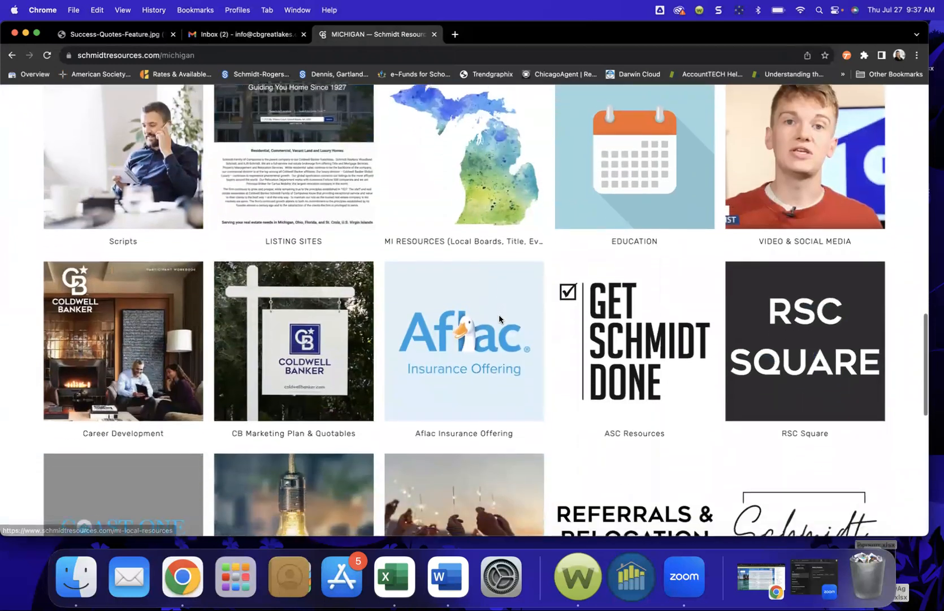
{"action": "left_click", "coordinate": [620, 327]}
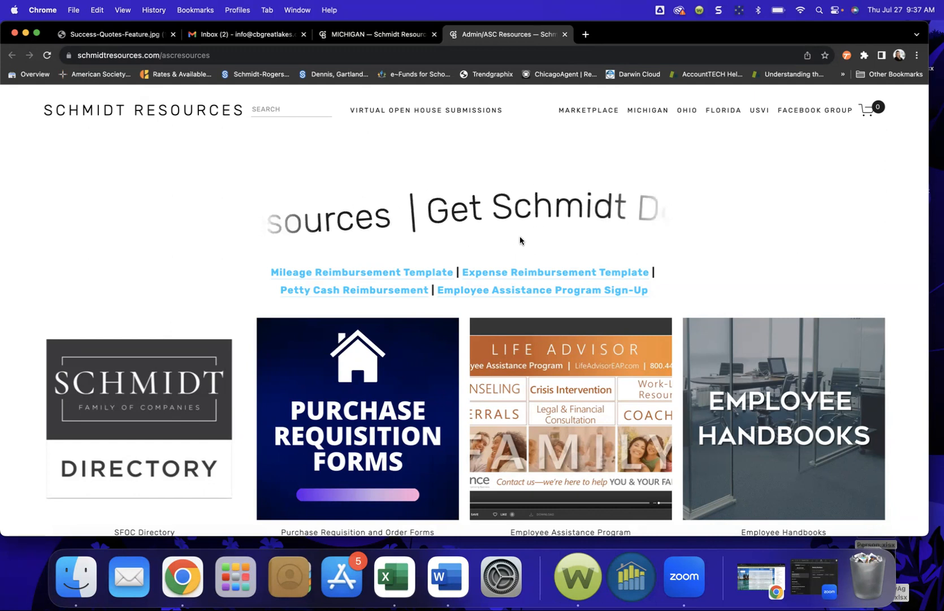
{"action": "scroll", "coordinate": [518, 236], "scroll_direction": "down", "scroll_amount": 6}
{"action": "scroll", "coordinate": [502, 292], "scroll_direction": "down", "scroll_amount": 12}
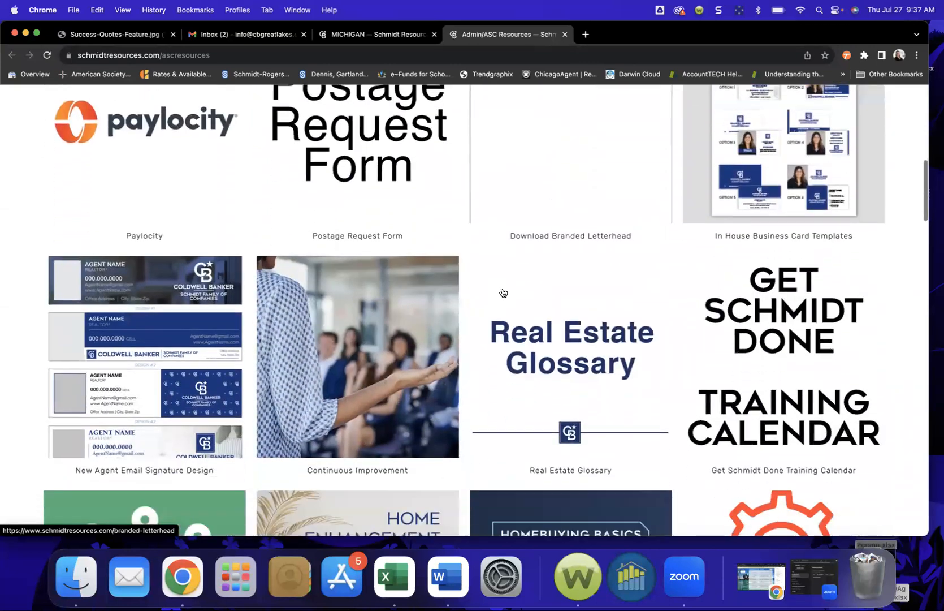
{"action": "scroll", "coordinate": [502, 293], "scroll_direction": "down", "scroll_amount": 16}
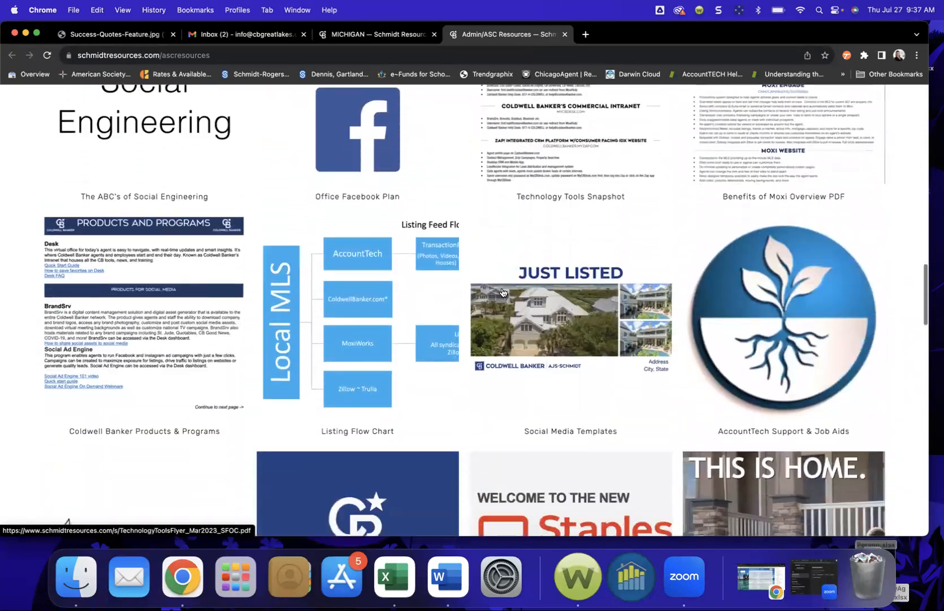
{"action": "scroll", "coordinate": [502, 292], "scroll_direction": "down", "scroll_amount": 9}
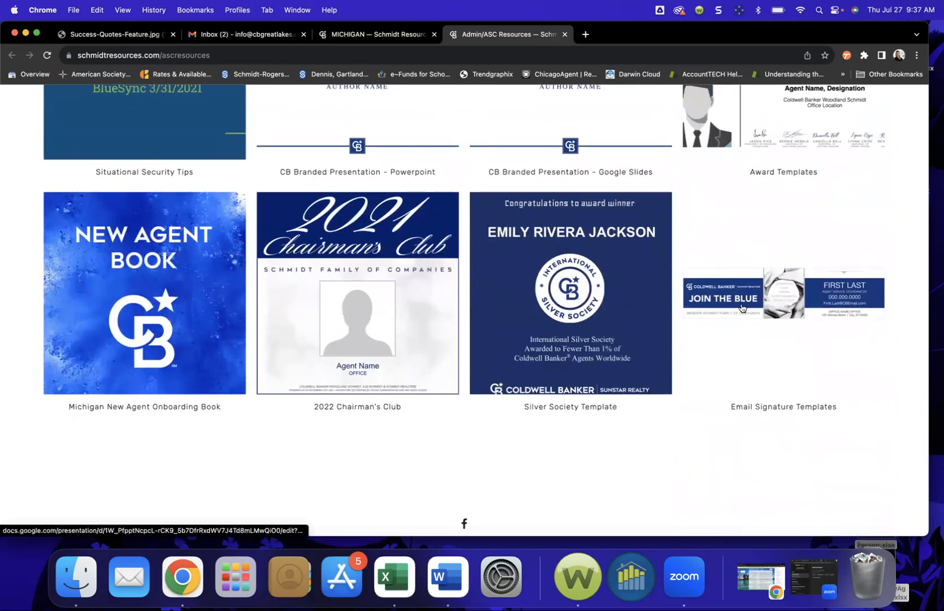
{"action": "left_click", "coordinate": [747, 306]}
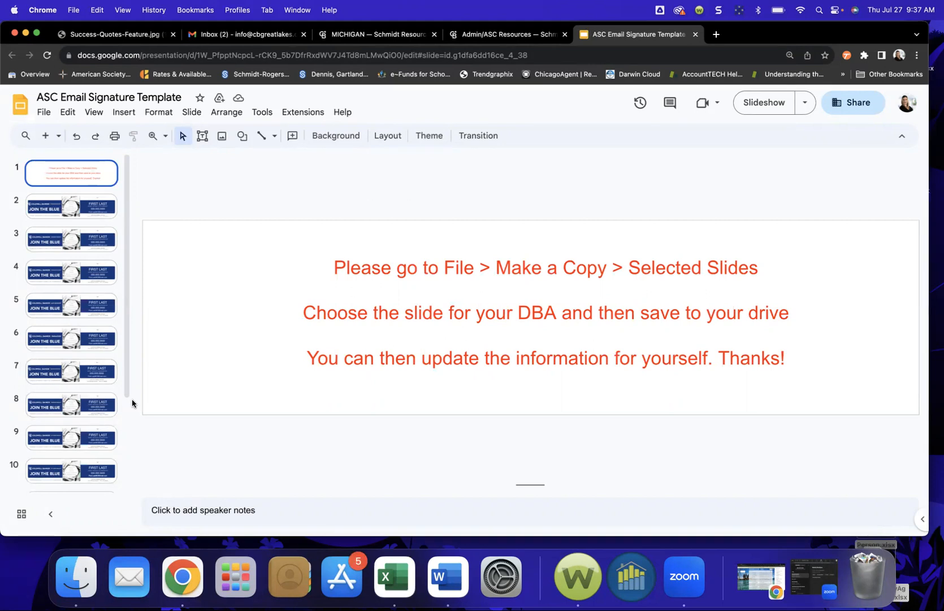
Step: Look over the Make a copy options without copying, then display slide 2's Join the Blue signature
{"action": "left_click", "coordinate": [43, 117]}
{"action": "mouse_move", "coordinate": [69, 195]}
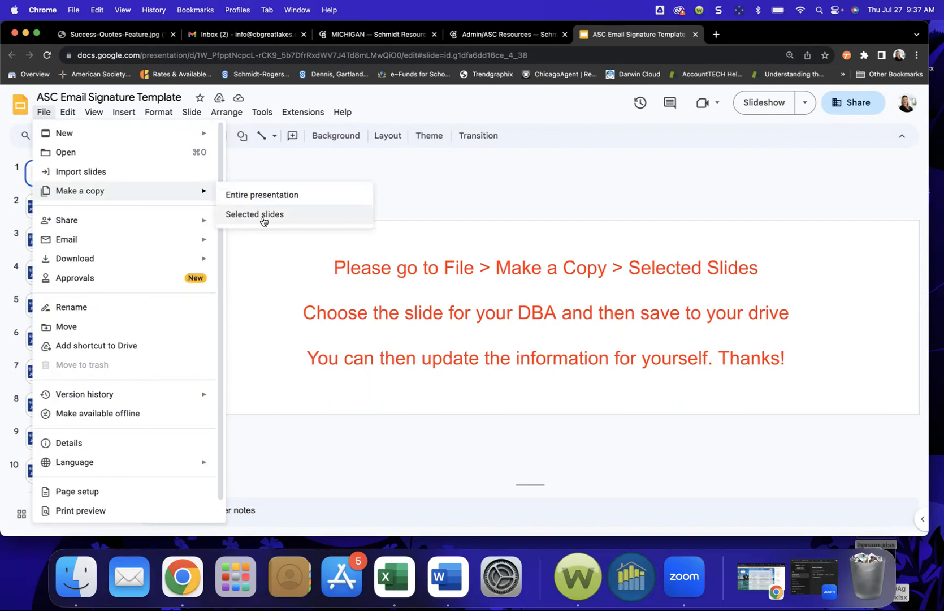
{"action": "left_click", "coordinate": [261, 153]}
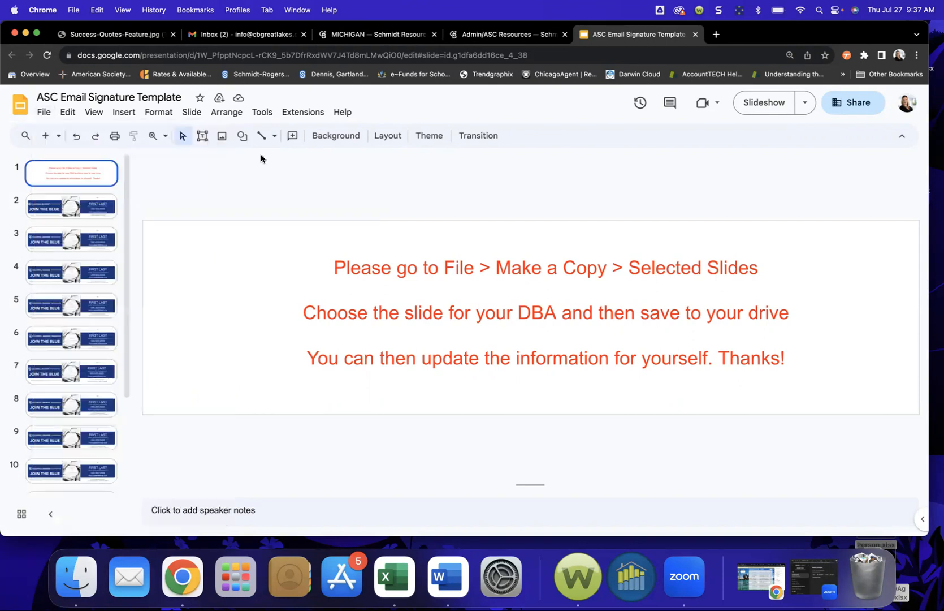
{"action": "left_click", "coordinate": [110, 209]}
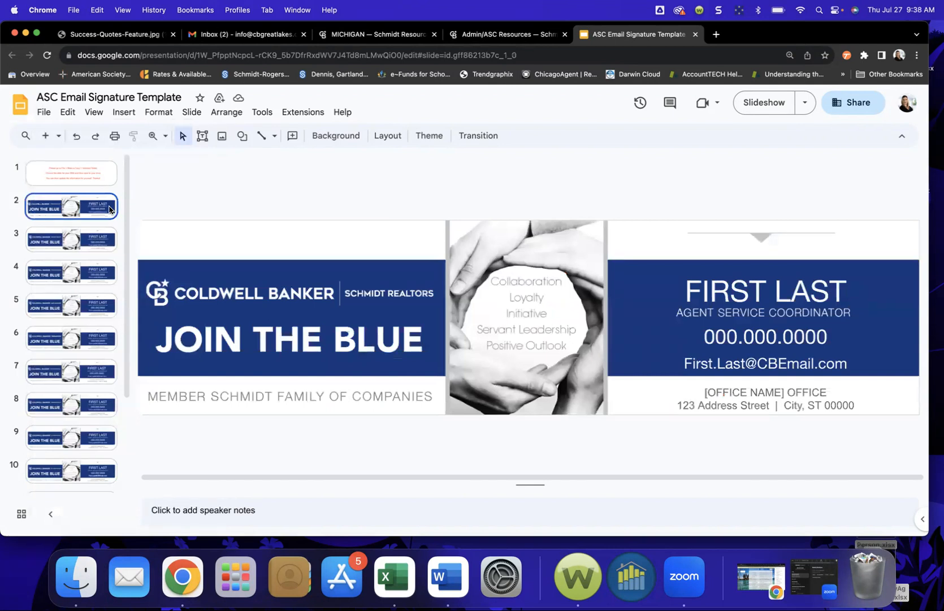
Step: Step down the filmstrip past the Paradise and Premier Properties versions toward the Sunstar Realty signature
{"action": "key", "text": "Down"}
{"action": "key", "text": "Down"}
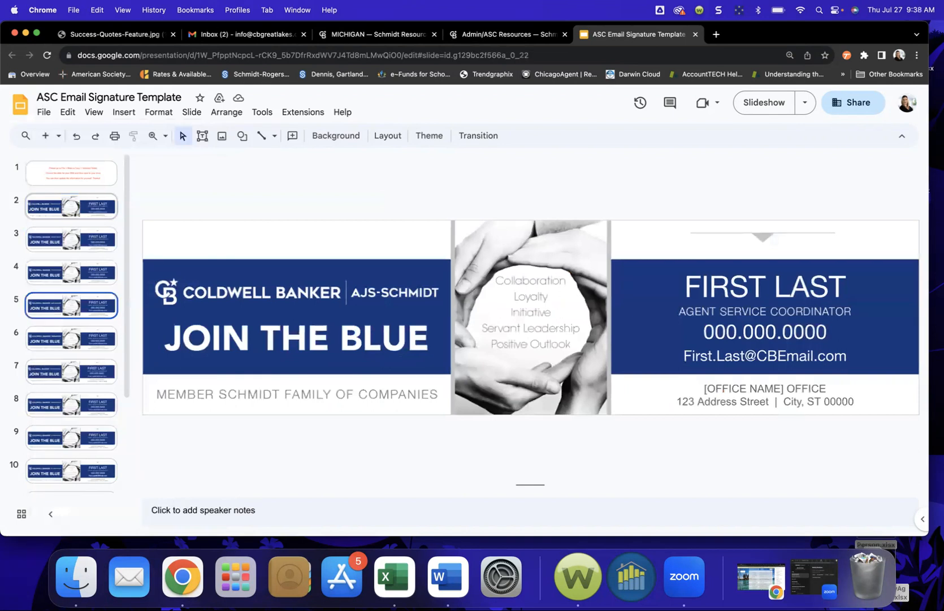
{"action": "key", "text": "Down"}
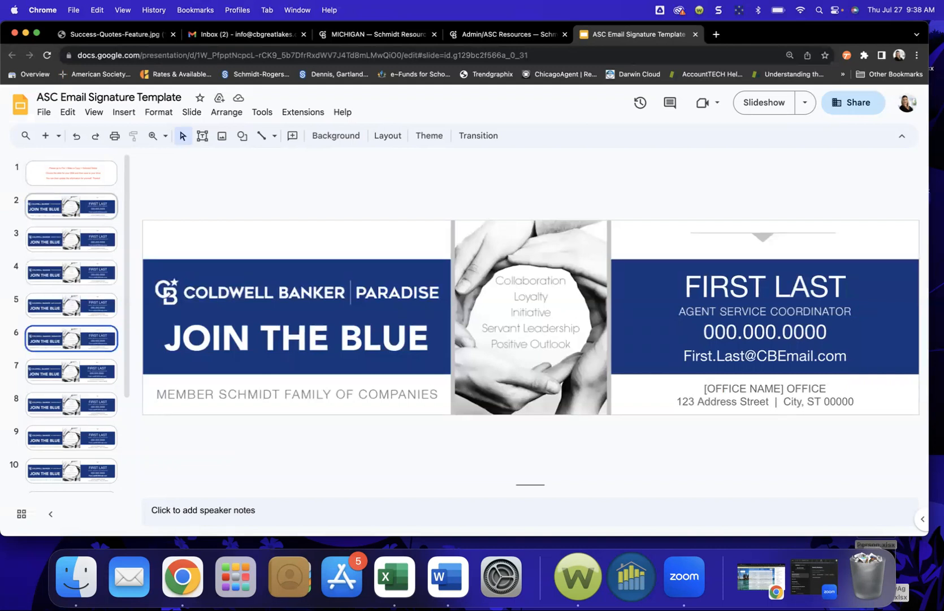
{"action": "key", "text": "Down"}
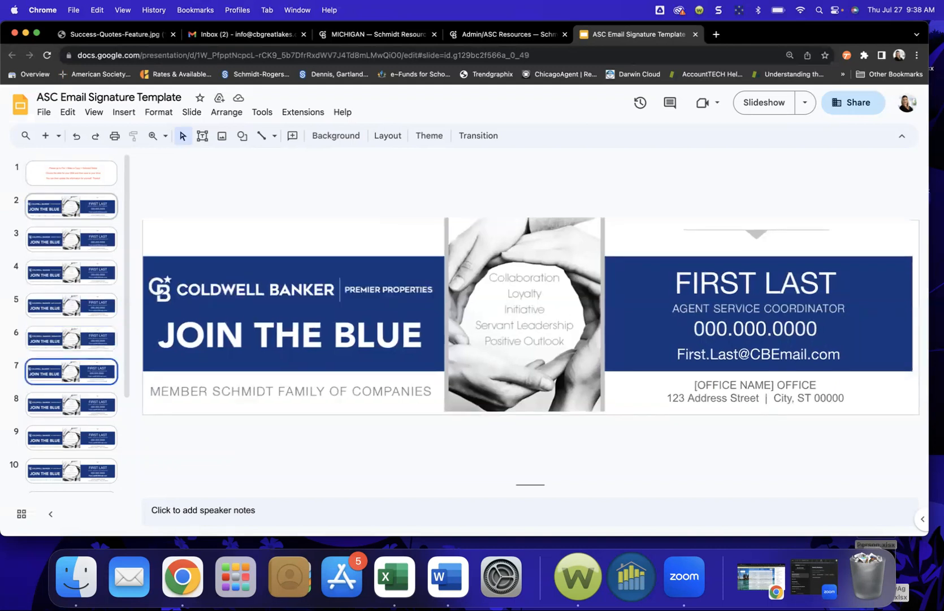
{"action": "key", "text": "Down"}
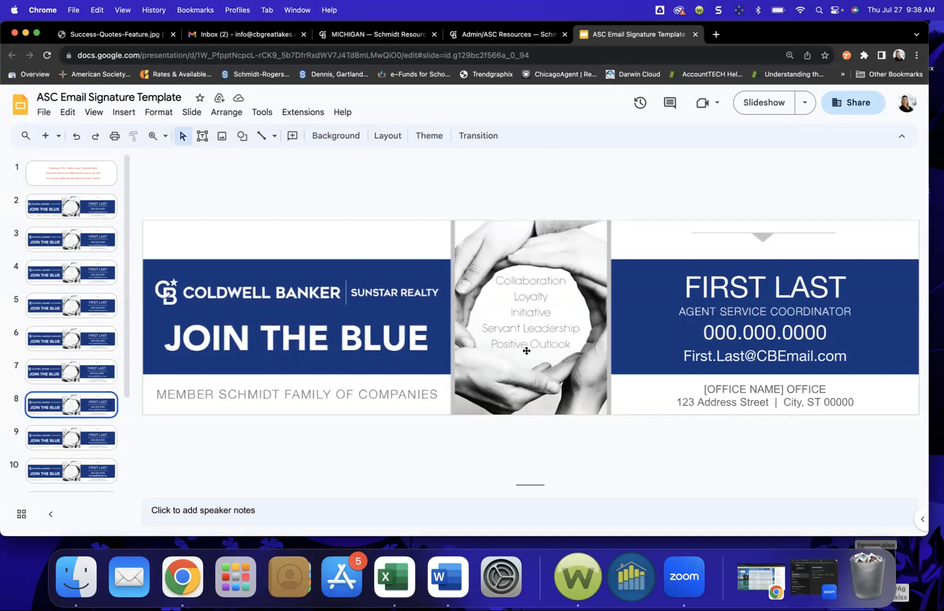
Step: Copy only the Sunstar Realty slide to My Drive as 'Copy of ASC Email Signature Template'
{"action": "left_click", "coordinate": [44, 112]}
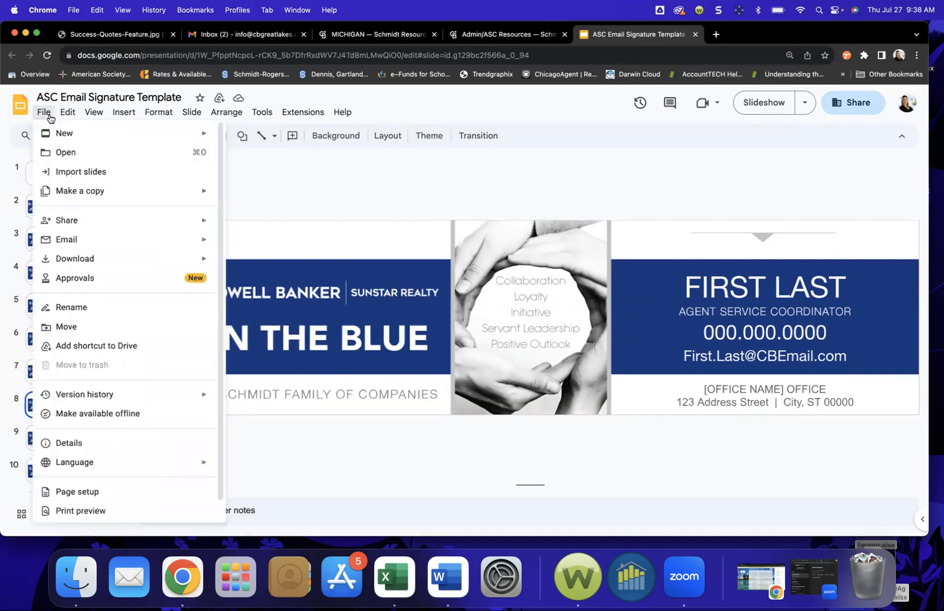
{"action": "mouse_move", "coordinate": [84, 259]}
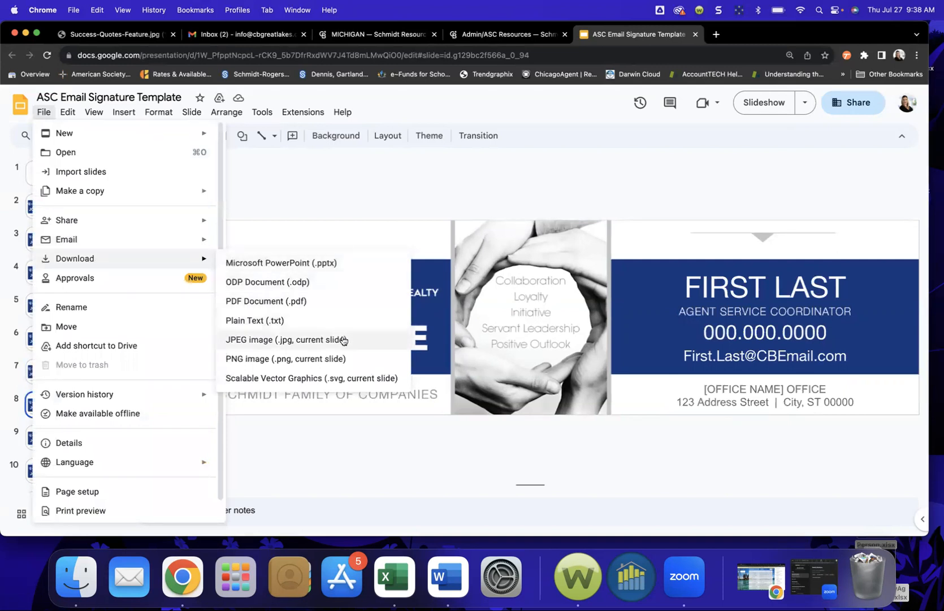
{"action": "left_click", "coordinate": [362, 193]}
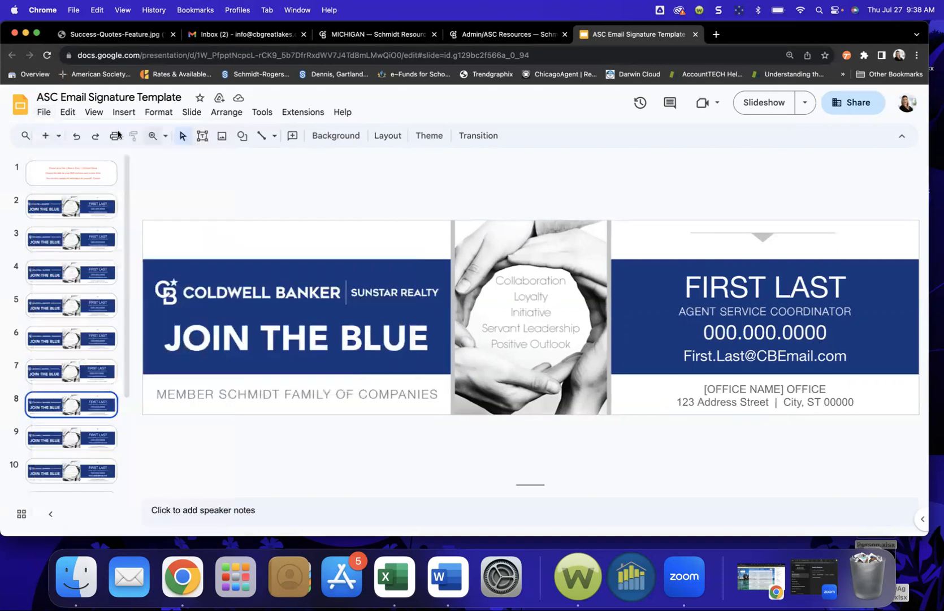
{"action": "left_click", "coordinate": [44, 112]}
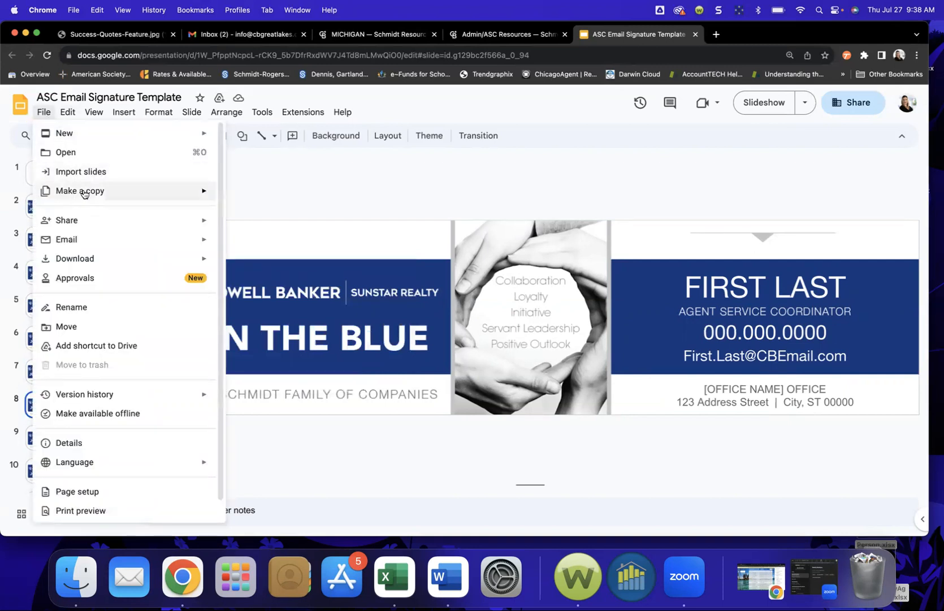
{"action": "mouse_move", "coordinate": [82, 192]}
{"action": "left_click", "coordinate": [253, 214]}
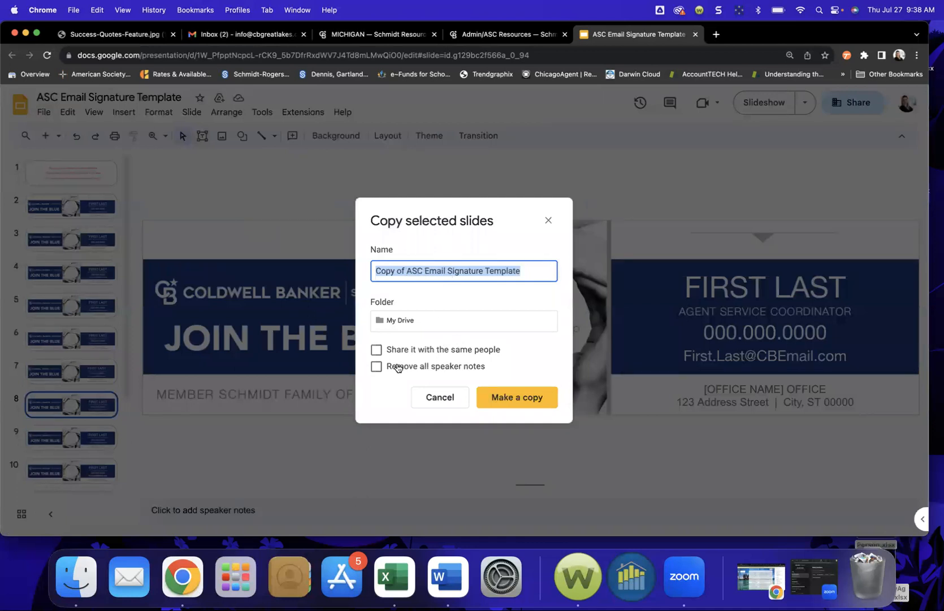
{"action": "left_click", "coordinate": [517, 397]}
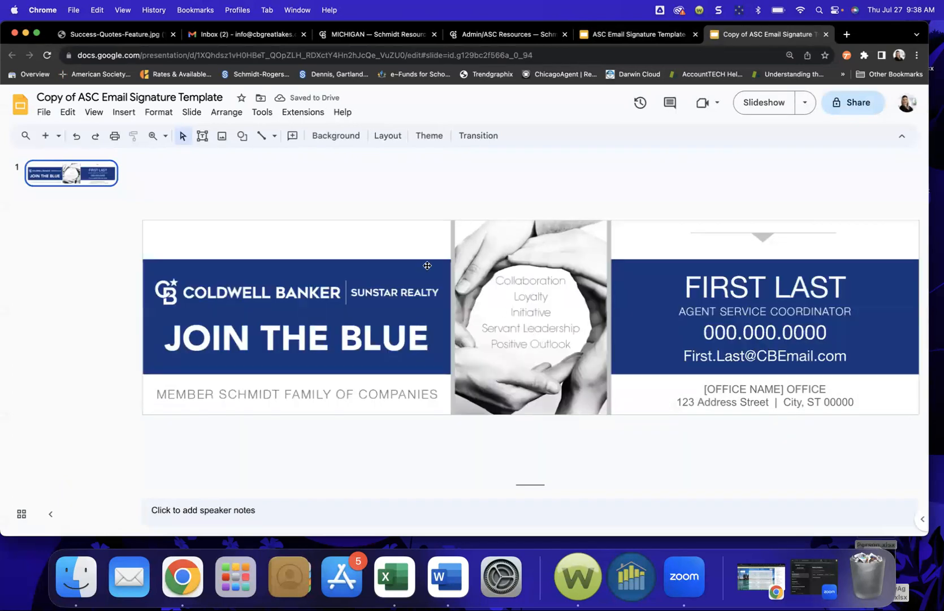
Step: Replace the signature placeholders with the agent's name, phone number, e-mail, and Traverse City office
{"action": "triple_click", "coordinate": [747, 291]}
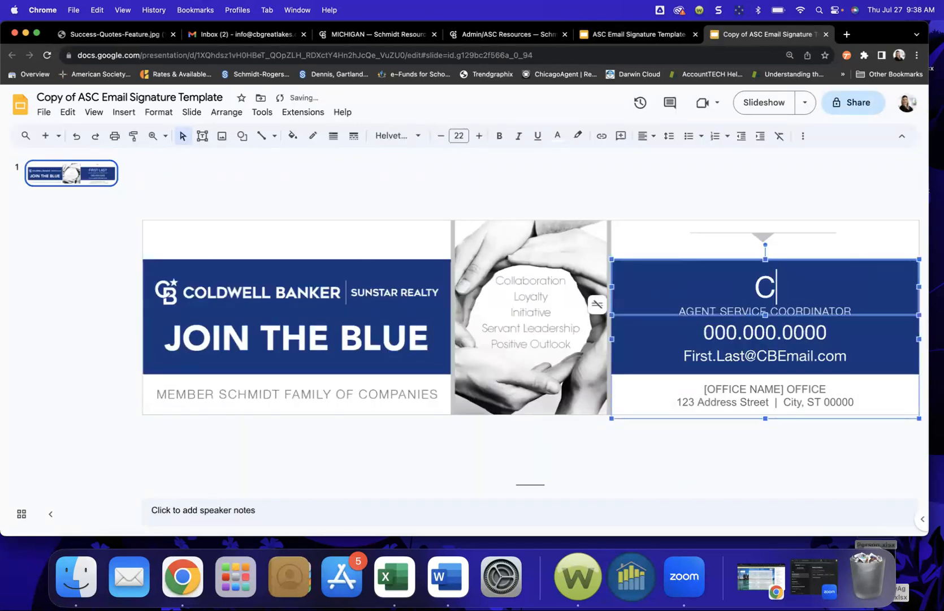
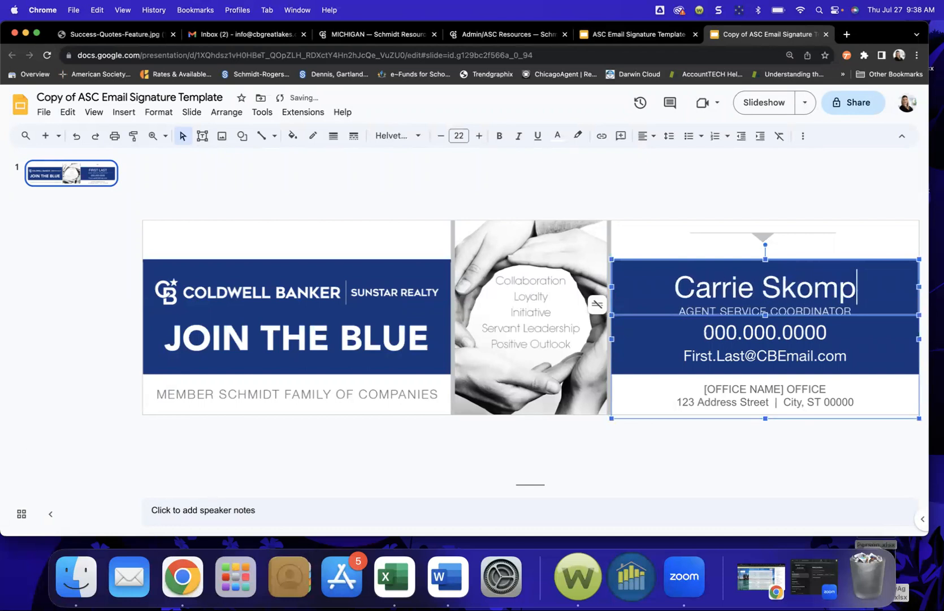
{"action": "triple_click", "coordinate": [824, 332]}
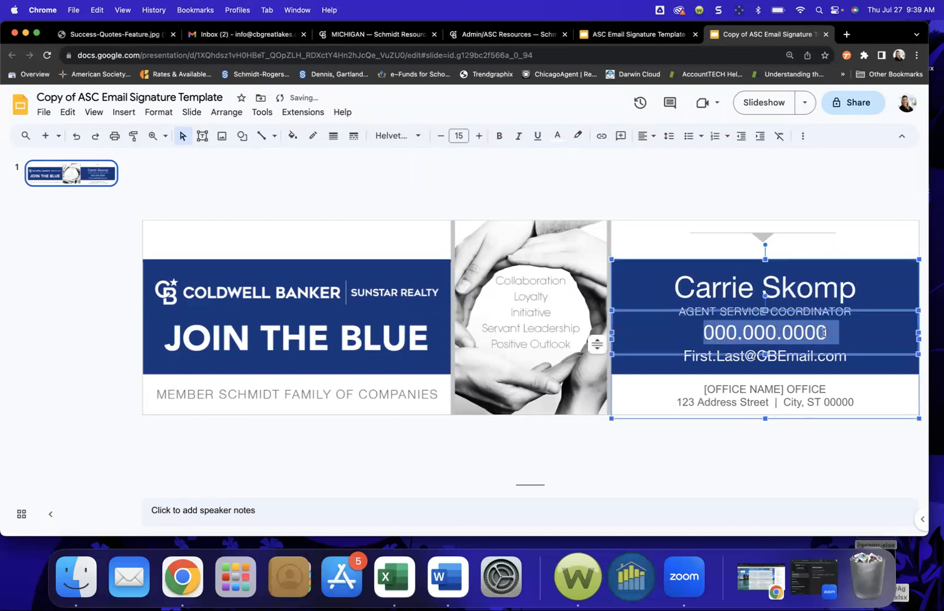
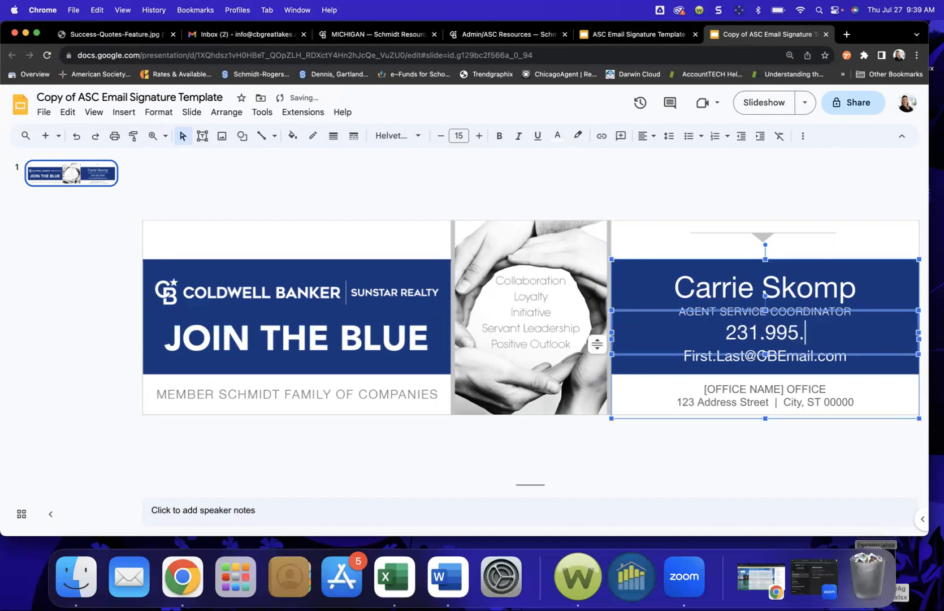
{"action": "triple_click", "coordinate": [822, 362]}
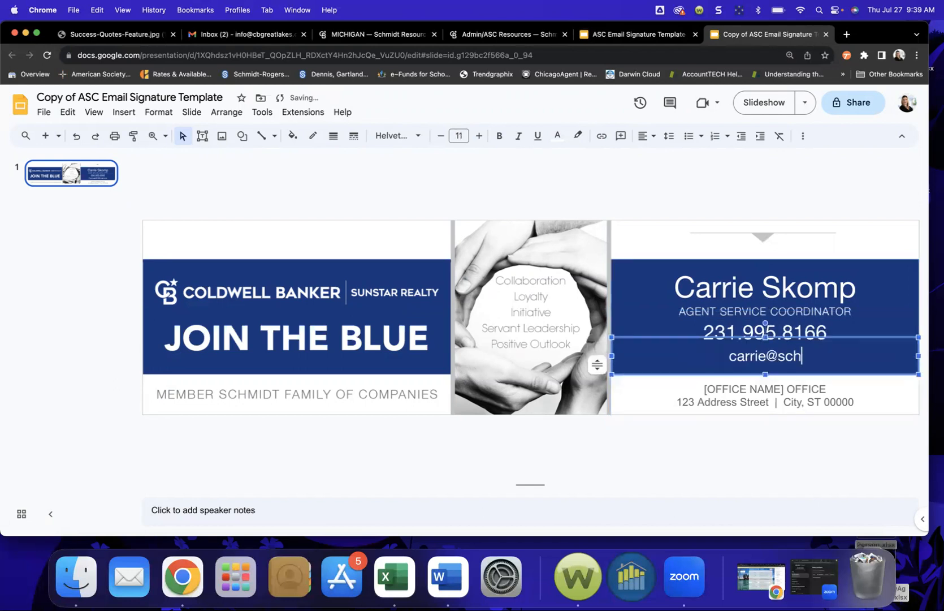
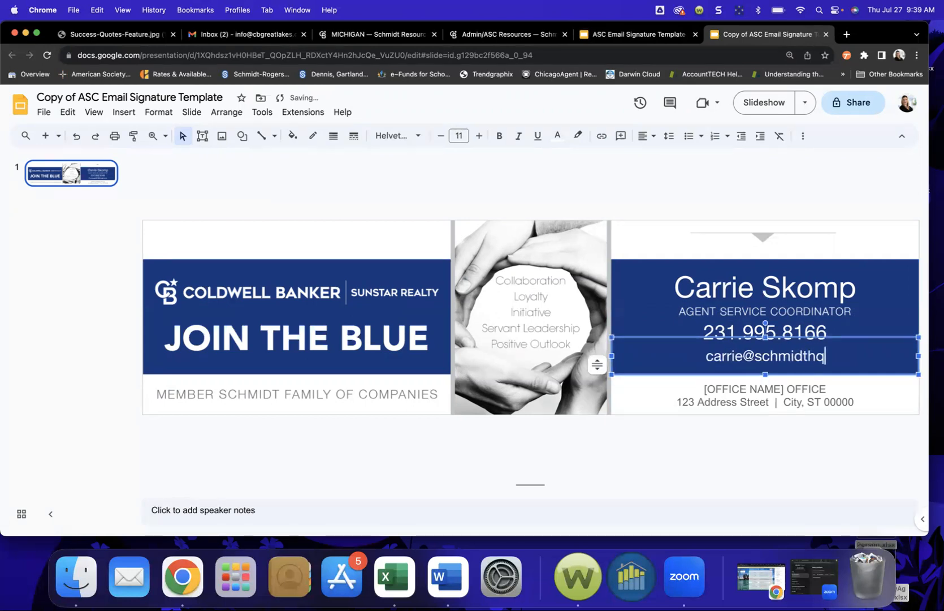
{"action": "left_click_drag", "start_coordinate": [785, 388], "coordinate": [693, 389]}
{"action": "type", "text": "Travere City"}
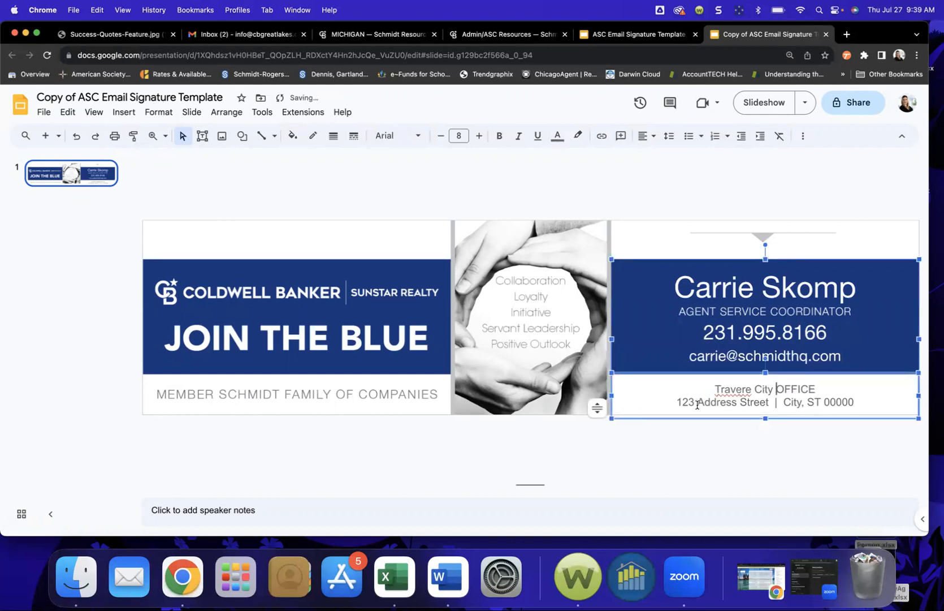
{"action": "left_click", "coordinate": [744, 389]}
Step: Download the current slide as 'Copy of ASC Email Signature Template.jpg', then return to the Gmail inbox
{"action": "type", "text": "s"}
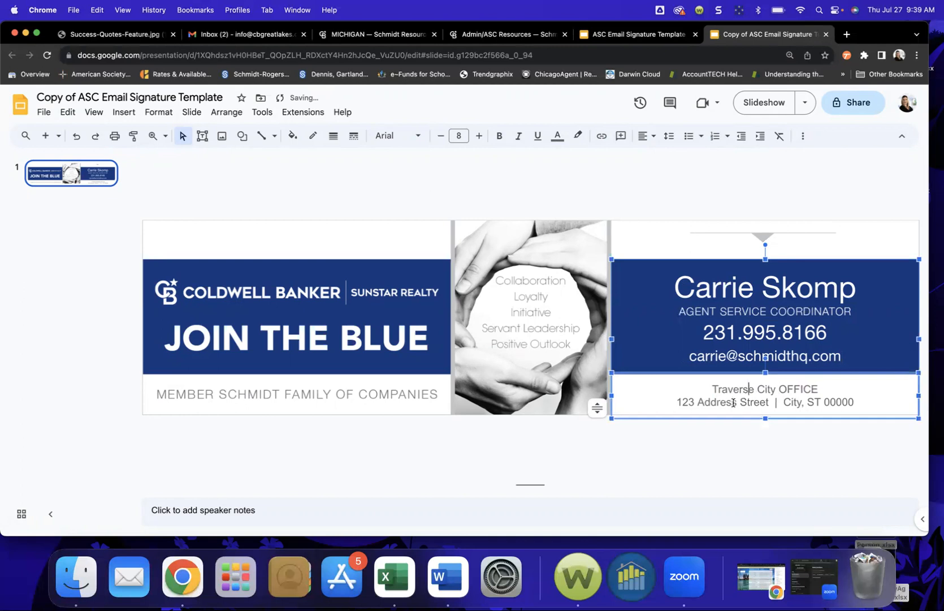
{"action": "left_click", "coordinate": [44, 112]}
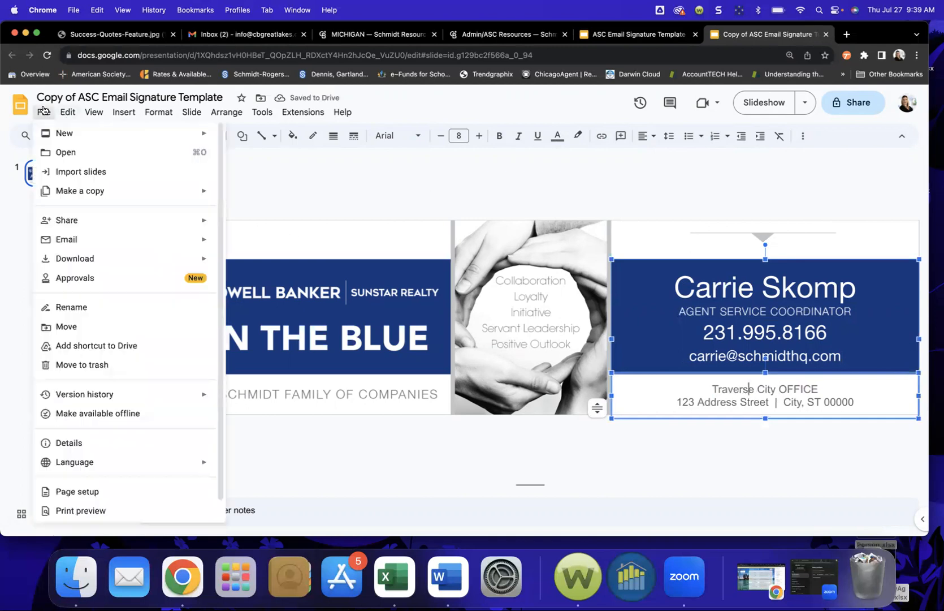
{"action": "mouse_move", "coordinate": [191, 265]}
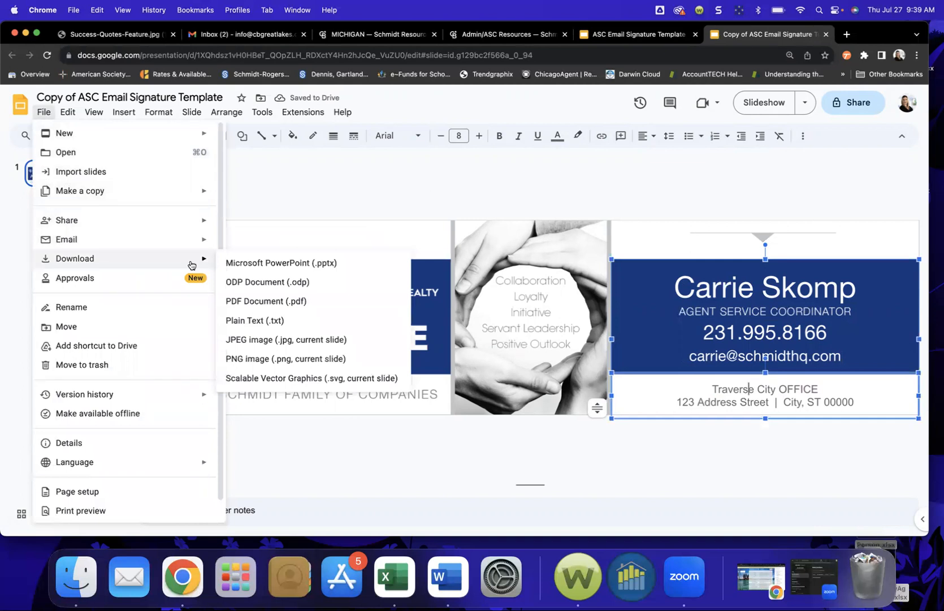
{"action": "left_click", "coordinate": [315, 338]}
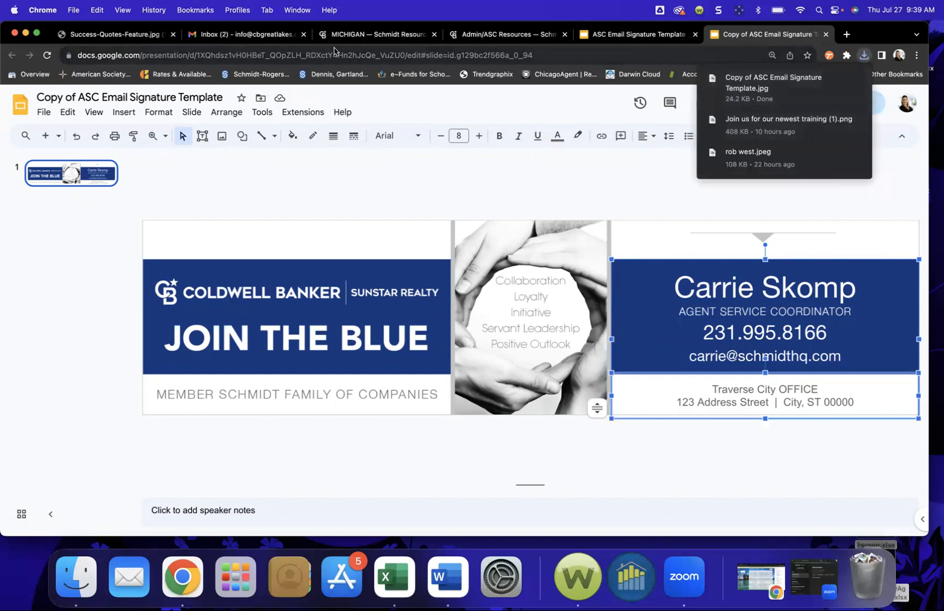
{"action": "left_click", "coordinate": [249, 36]}
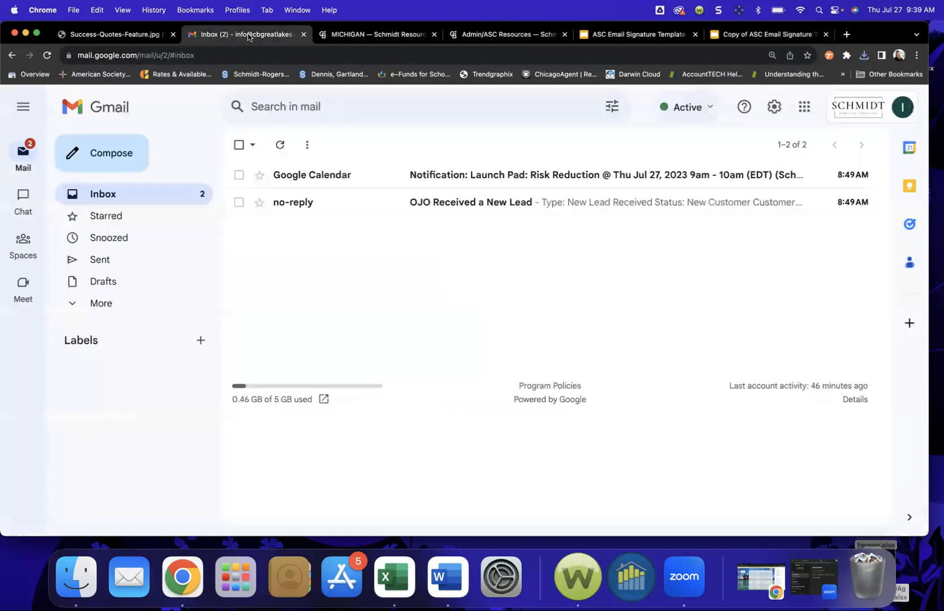
Step: Open Gmail's full settings and scroll the General tab to the empty Signature section
{"action": "left_click", "coordinate": [775, 109]}
{"action": "left_click", "coordinate": [786, 177]}
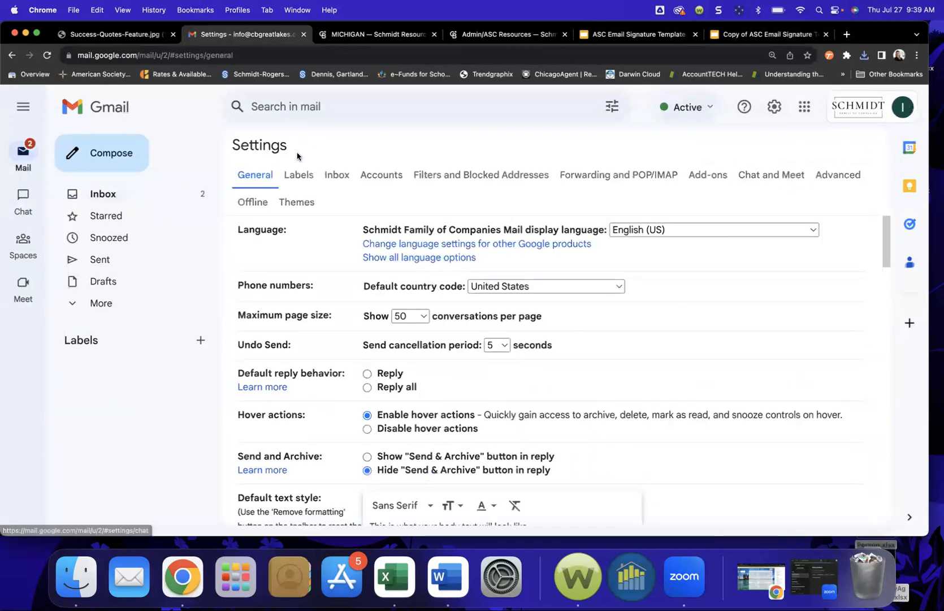
{"action": "scroll", "coordinate": [351, 342], "scroll_direction": "down", "scroll_amount": 20}
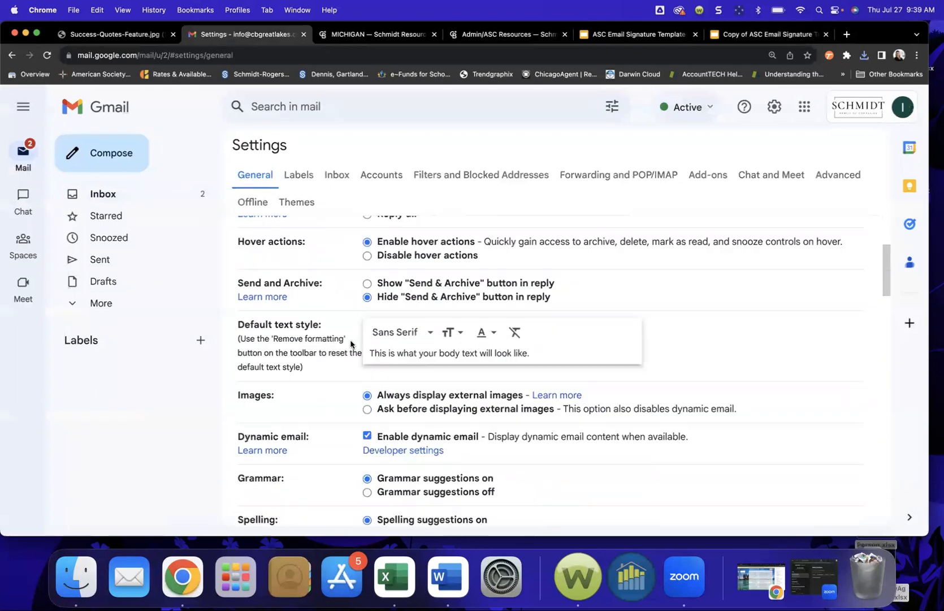
{"action": "scroll", "coordinate": [350, 343], "scroll_direction": "down", "scroll_amount": 15}
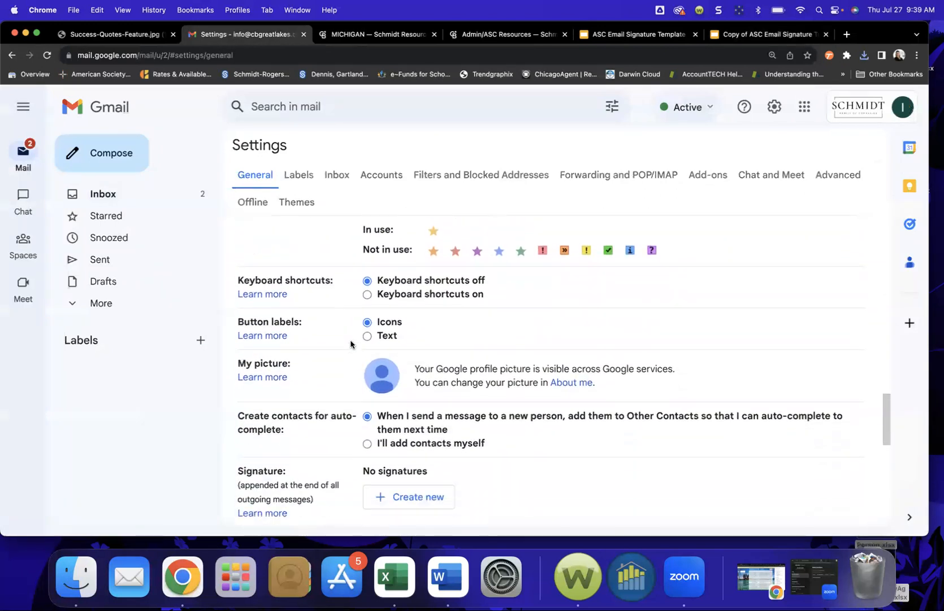
{"action": "scroll", "coordinate": [350, 343], "scroll_direction": "up", "scroll_amount": 15}
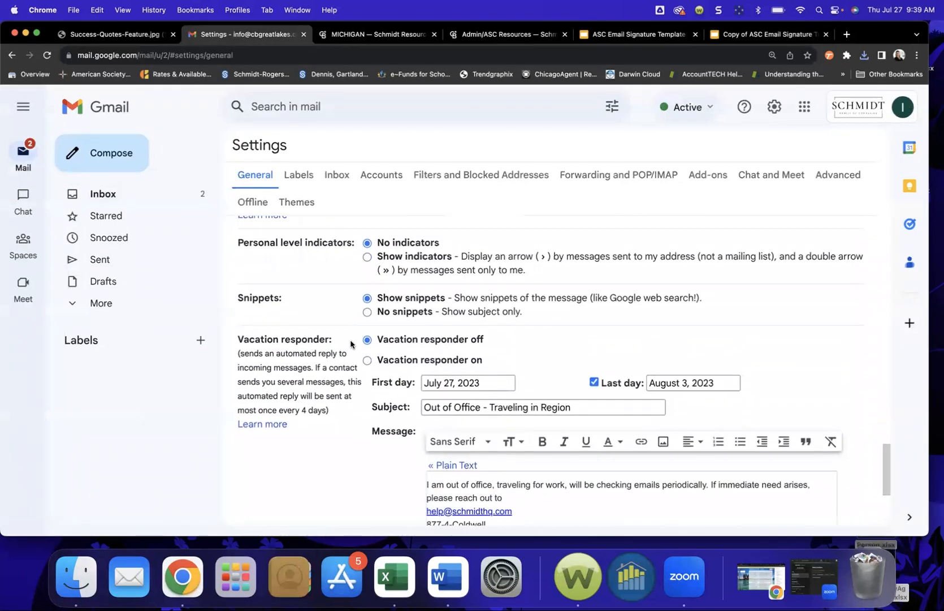
{"action": "scroll", "coordinate": [350, 343], "scroll_direction": "up", "scroll_amount": 15}
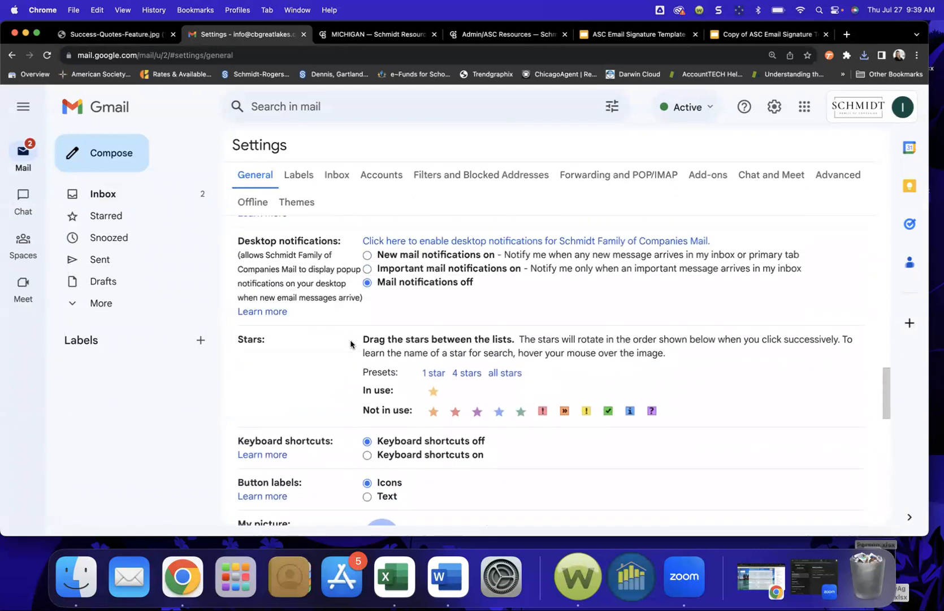
{"action": "scroll", "coordinate": [351, 343], "scroll_direction": "up", "scroll_amount": 1}
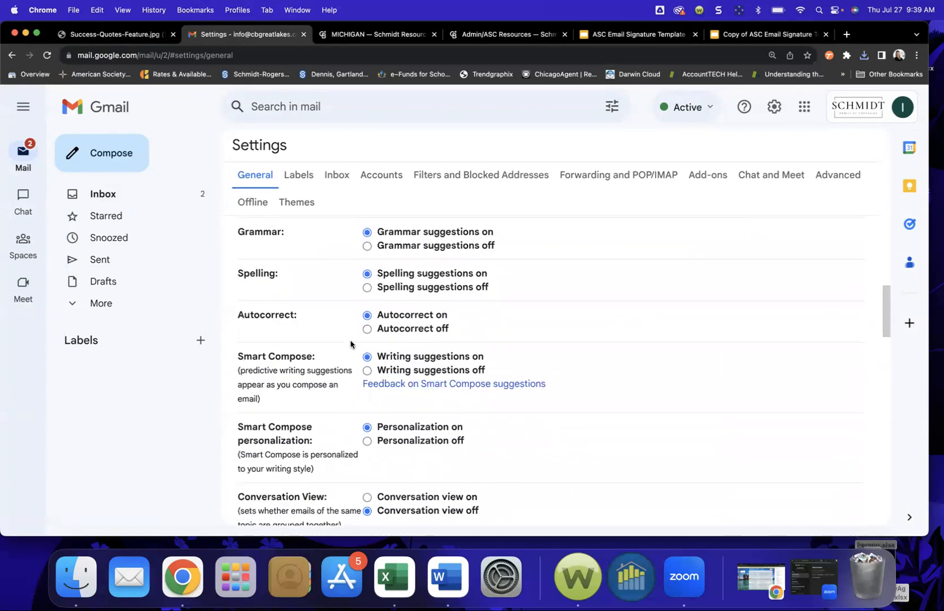
{"action": "scroll", "coordinate": [350, 344], "scroll_direction": "down", "scroll_amount": 12}
{"action": "scroll", "coordinate": [351, 343], "scroll_direction": "up", "scroll_amount": 5}
{"action": "scroll", "coordinate": [350, 342], "scroll_direction": "down", "scroll_amount": 1}
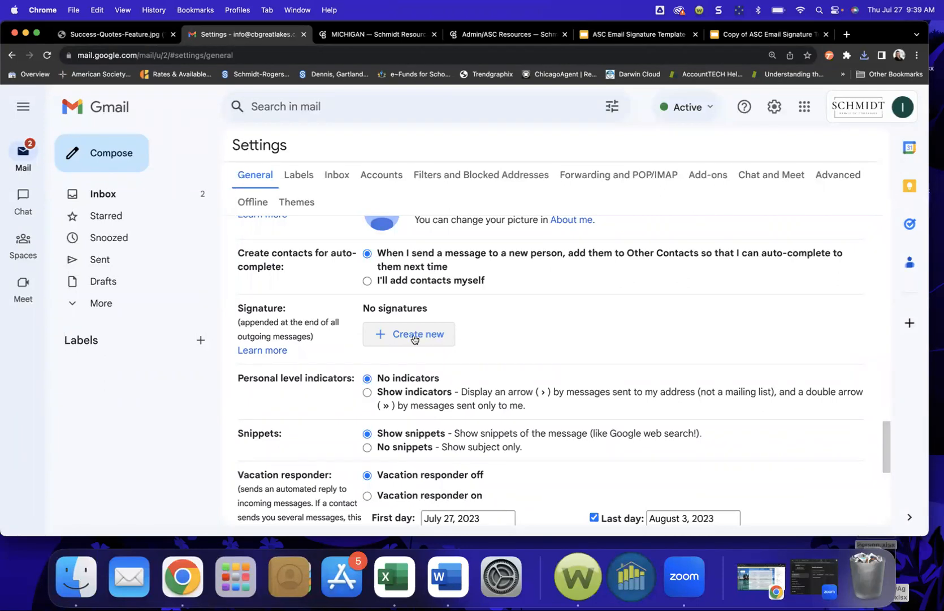
Step: Add a new, still-empty signature named 'Main Signature' under Signature settings
{"action": "left_click", "coordinate": [413, 336]}
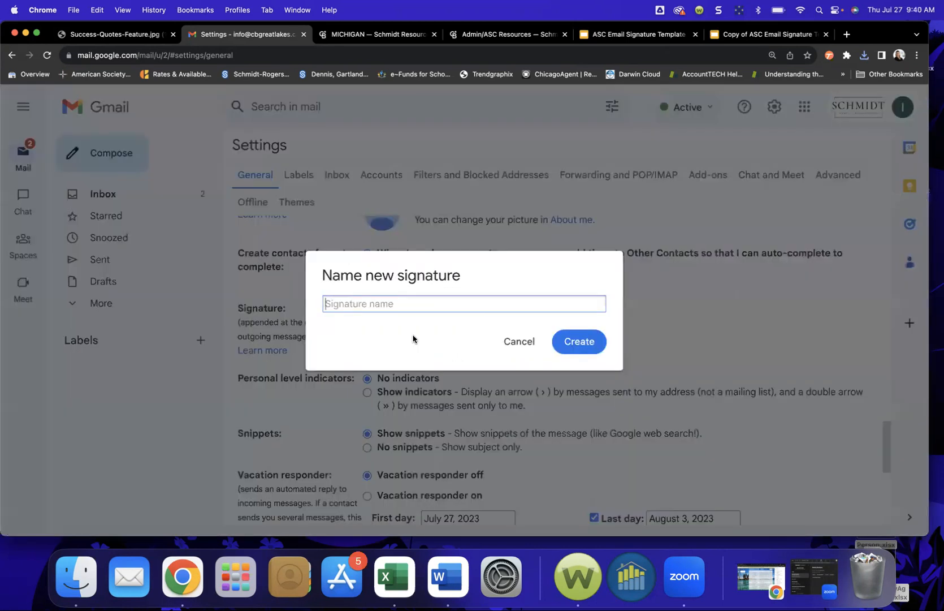
{"action": "type", "text": "Main Signature"}
{"action": "left_click", "coordinate": [584, 342]}
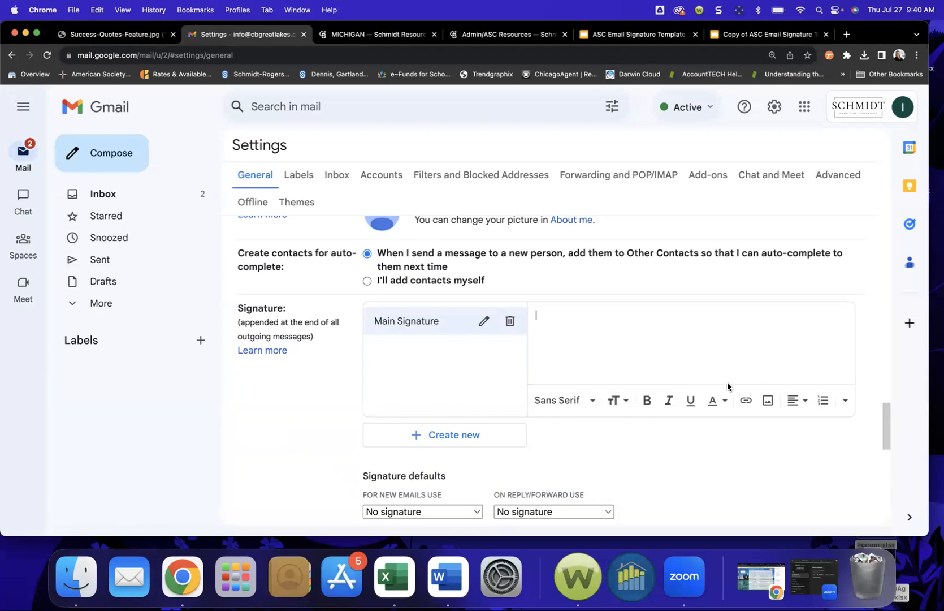
Step: Upload 'Copy of ASC Email Signature Template.jpg' from Downloads into Main Signature as its image
{"action": "left_click", "coordinate": [767, 400]}
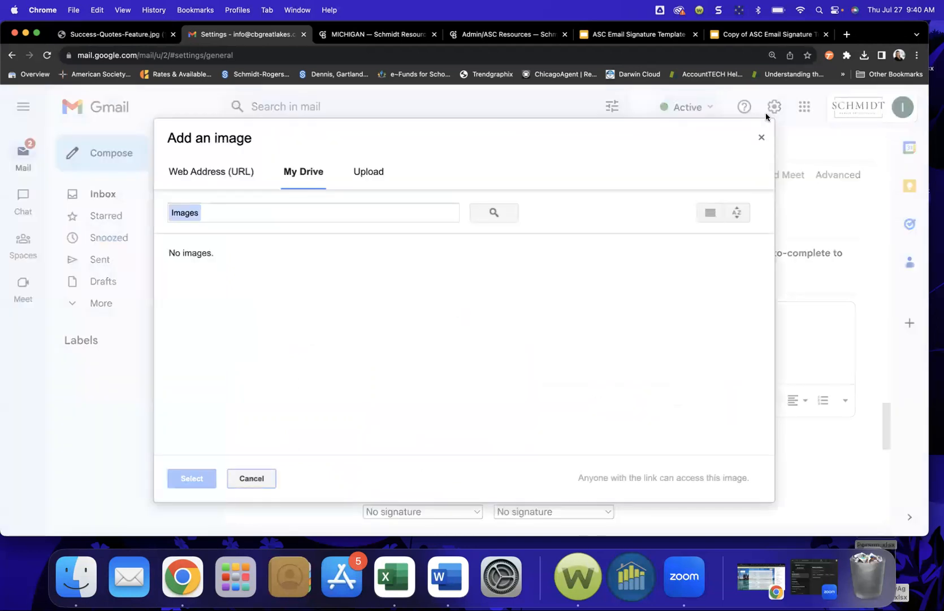
{"action": "left_click", "coordinate": [760, 136]}
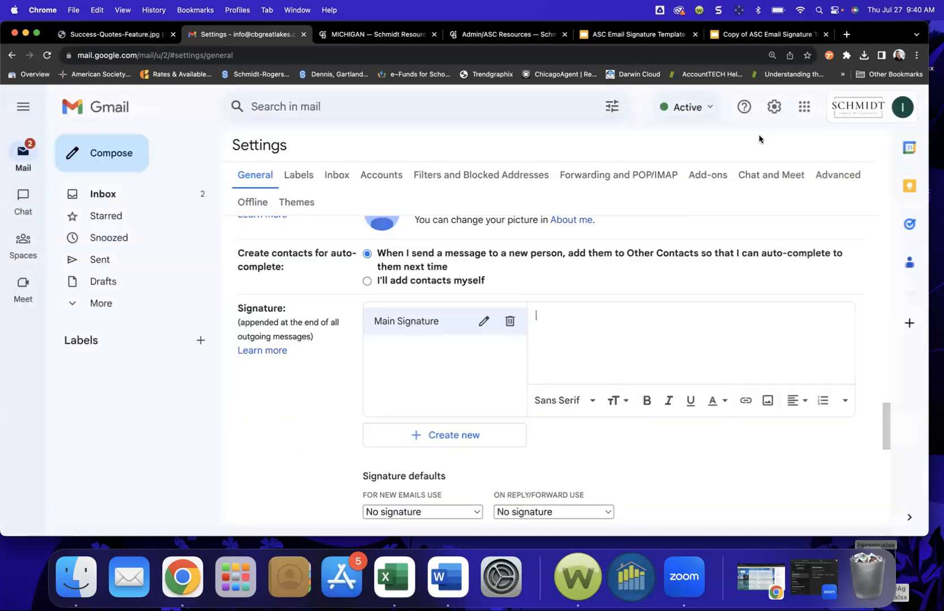
{"action": "left_click", "coordinate": [768, 402]}
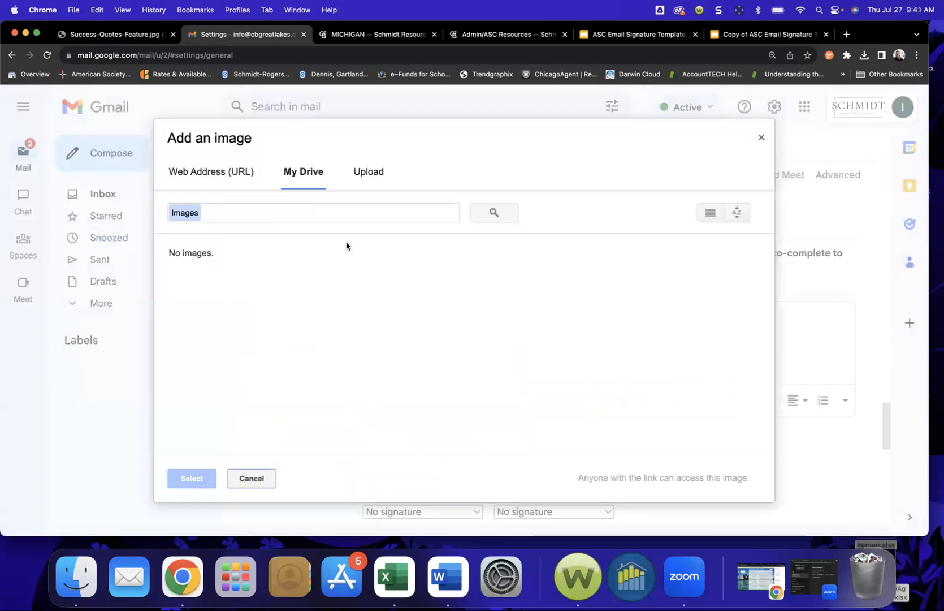
{"action": "left_click", "coordinate": [369, 175]}
{"action": "left_click", "coordinate": [450, 344]}
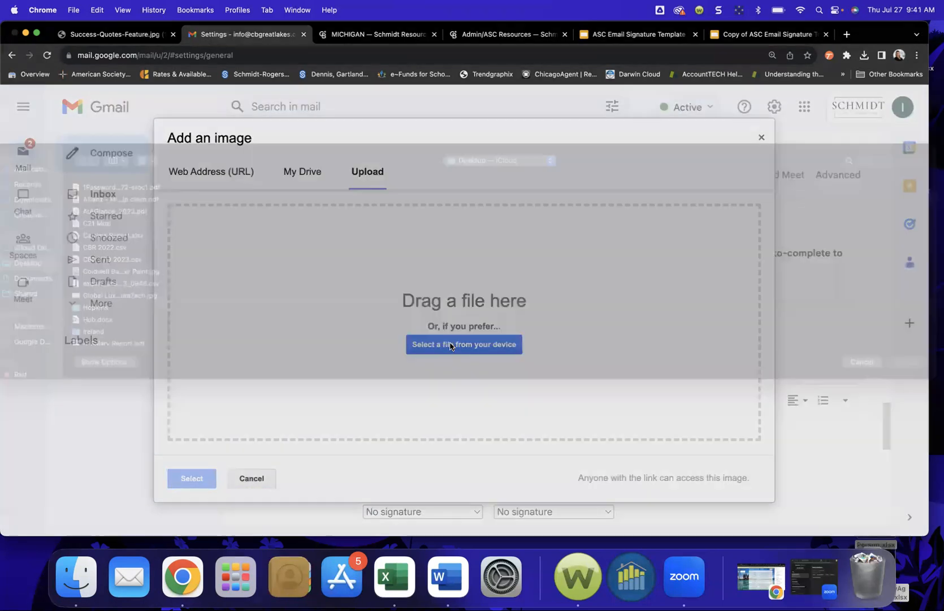
{"action": "left_click", "coordinate": [41, 218]}
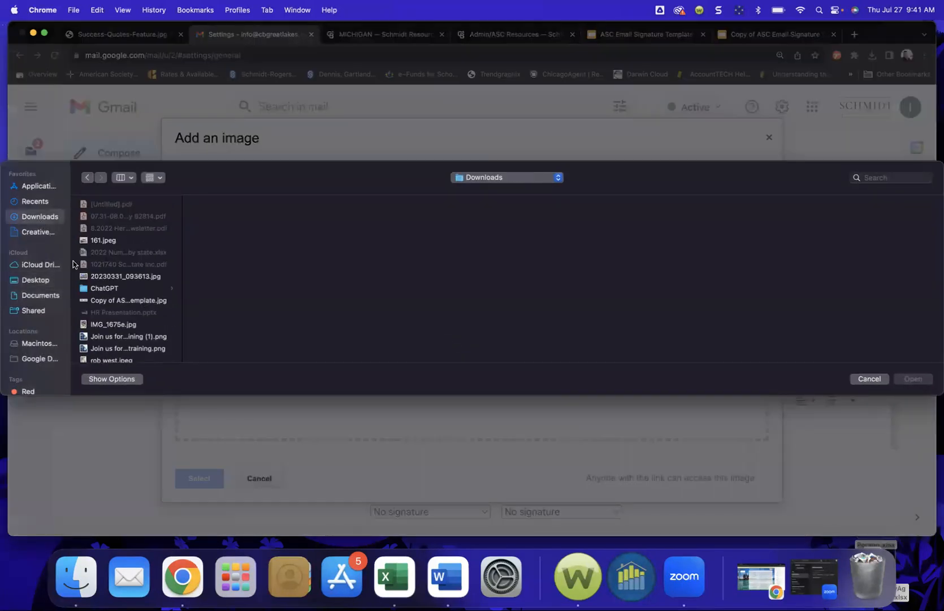
{"action": "left_click", "coordinate": [106, 278]}
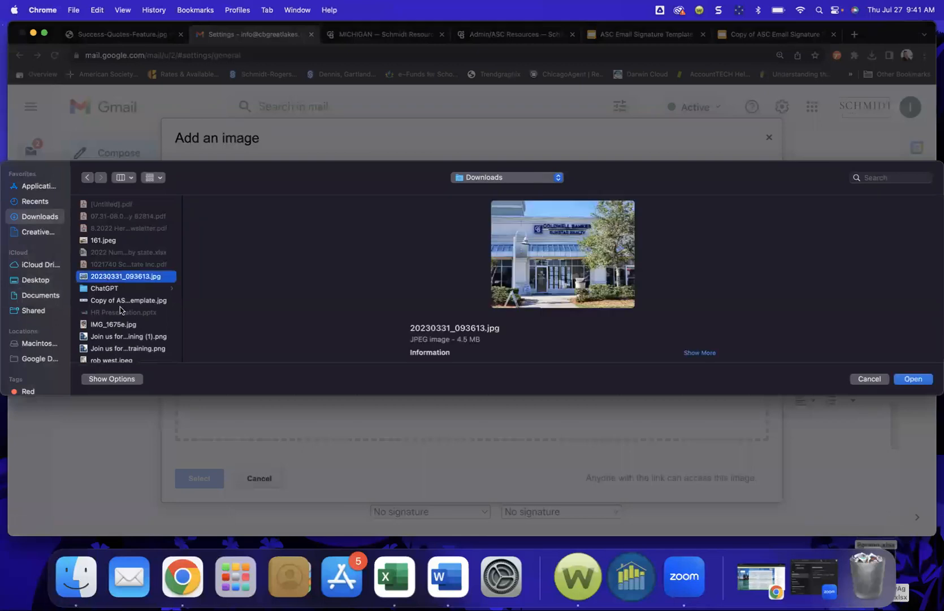
{"action": "left_click", "coordinate": [118, 301]}
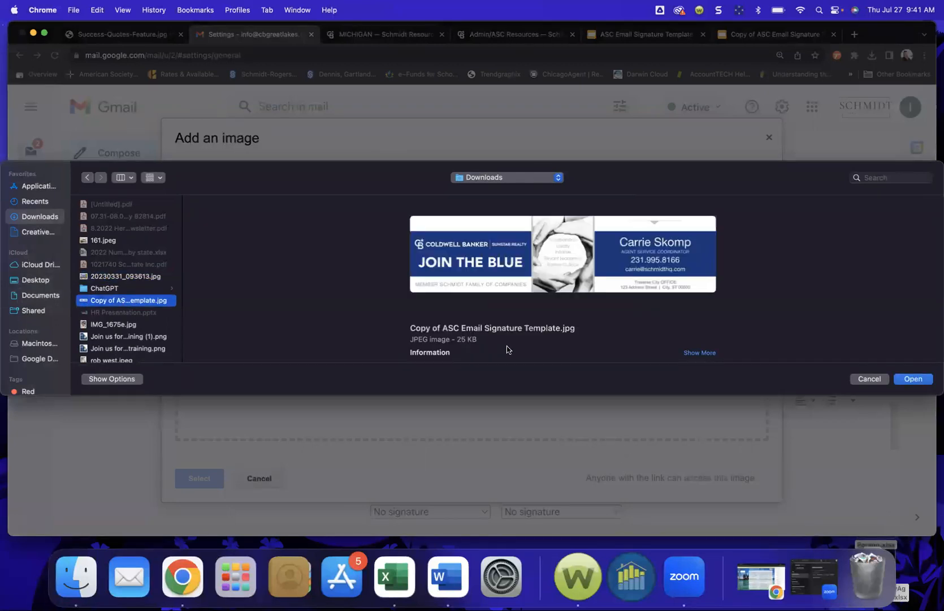
{"action": "left_click", "coordinate": [920, 379]}
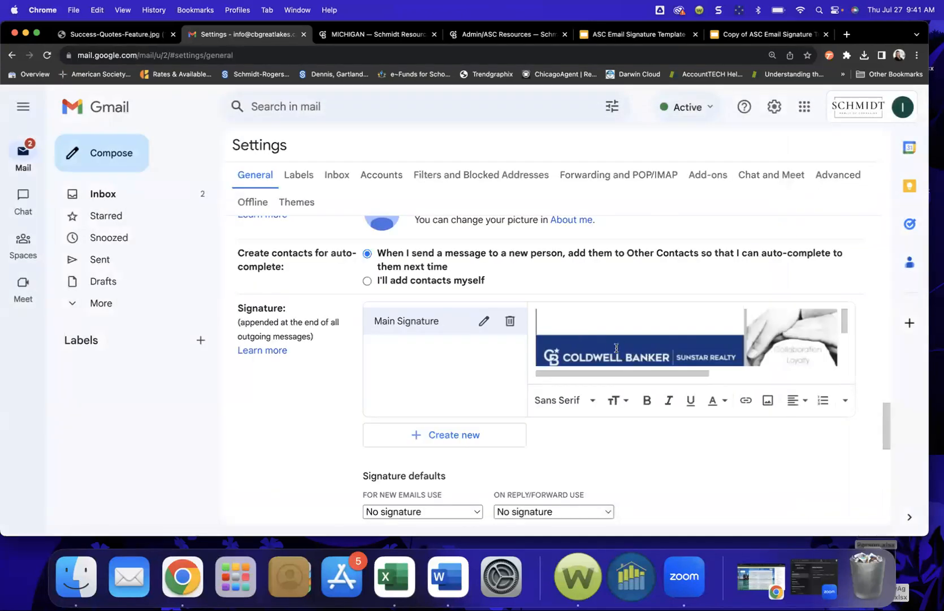
{"action": "scroll", "coordinate": [556, 429], "scroll_direction": "down", "scroll_amount": 3}
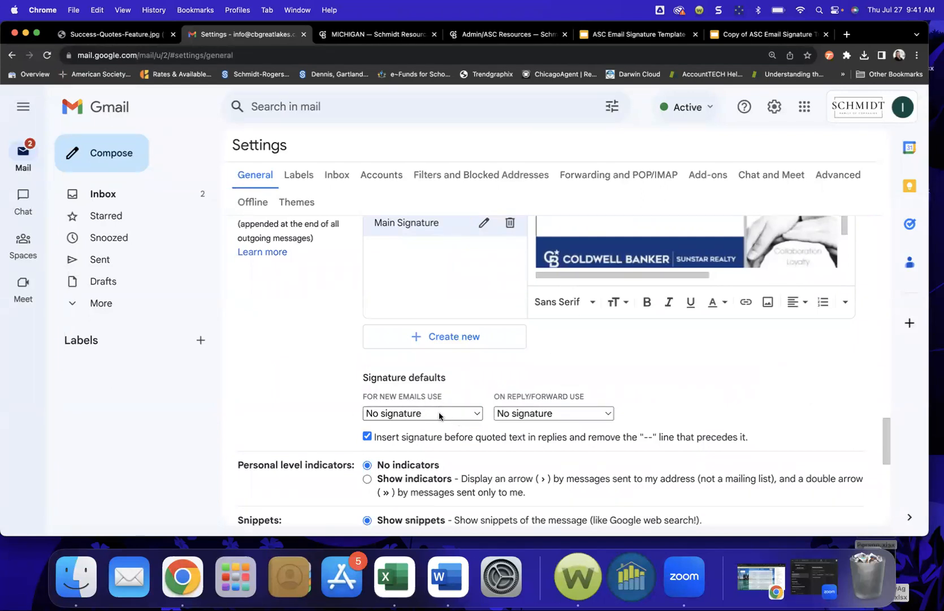
Step: Make Main Signature the new-email default and create a 'Response' signature: 'Thanks,' then name and phone
{"action": "left_click", "coordinate": [439, 416]}
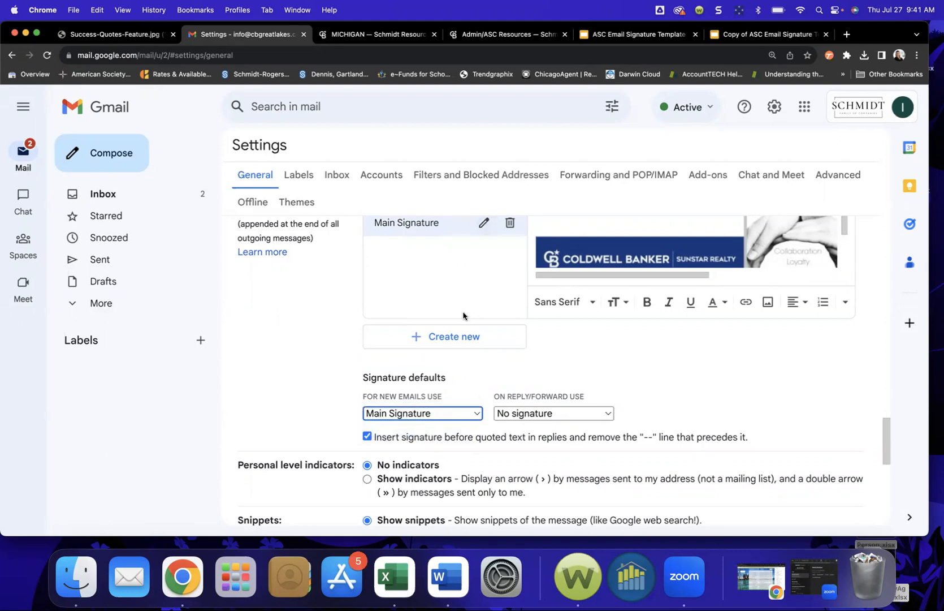
{"action": "left_click", "coordinate": [459, 334]}
{"action": "type", "text": "Response"}
{"action": "left_click", "coordinate": [577, 341]}
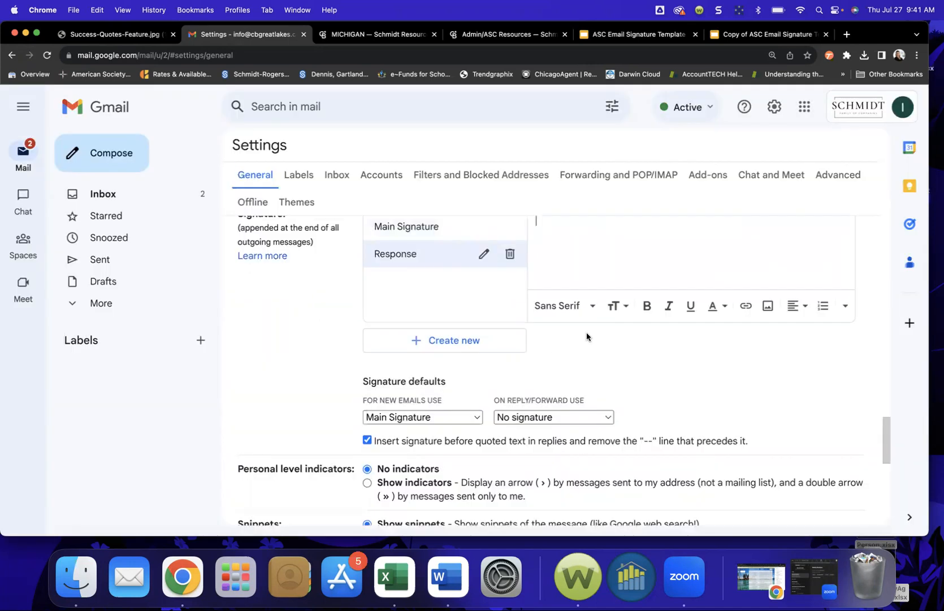
{"action": "type", "text": "Thanks,"}
{"action": "key", "text": "Return"}
{"action": "type", "text": "Carrie "}
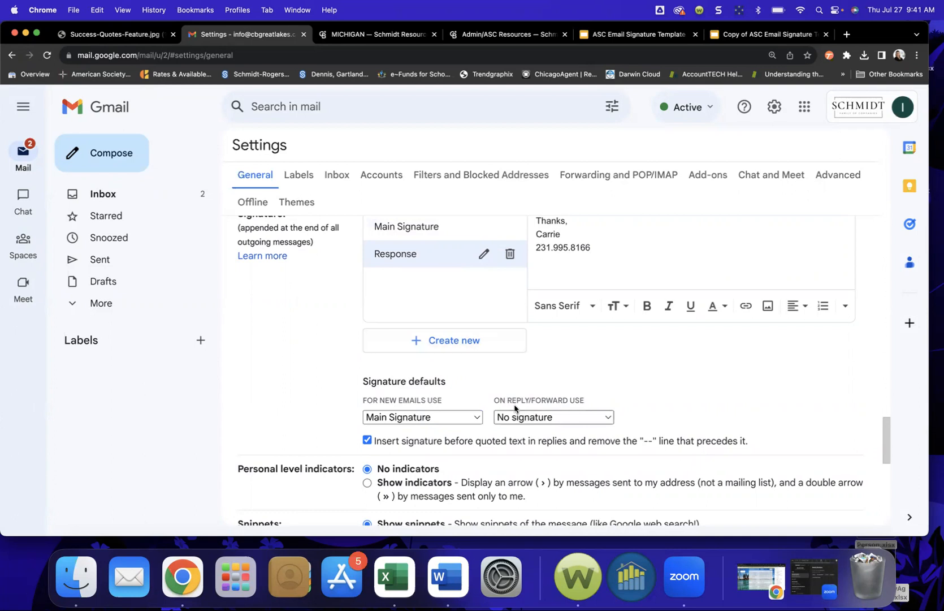
Step: Use Response for replies/forwards, turn off signature-before-quoted-text, and save changes
{"action": "left_click", "coordinate": [549, 416]}
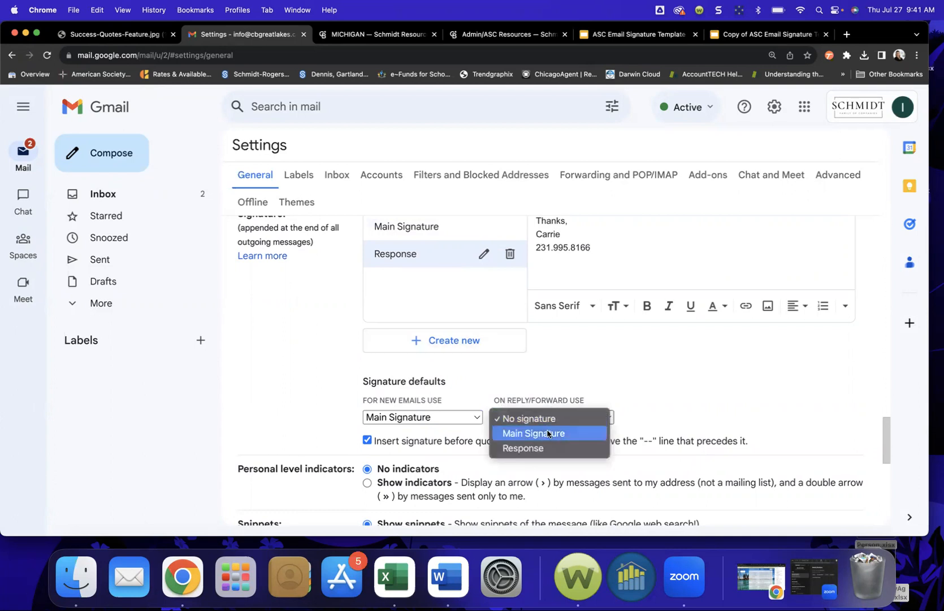
{"action": "left_click", "coordinate": [544, 448]}
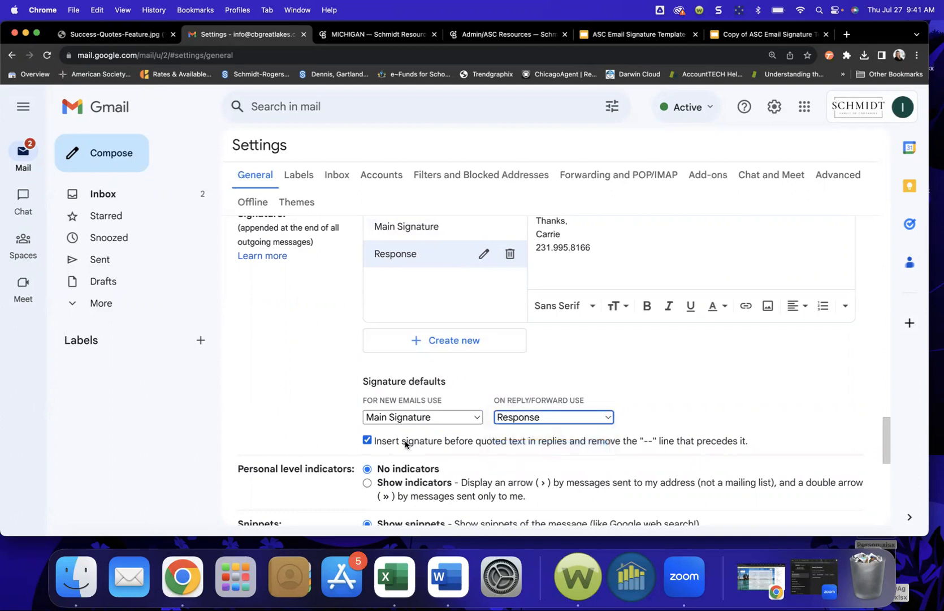
{"action": "left_click", "coordinate": [367, 440]}
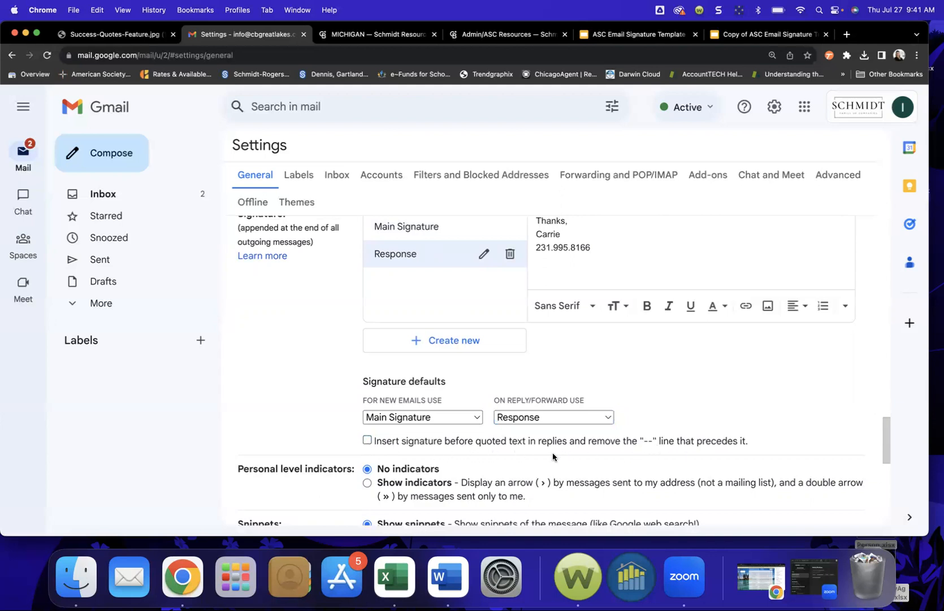
{"action": "scroll", "coordinate": [553, 456], "scroll_direction": "down", "scroll_amount": 10}
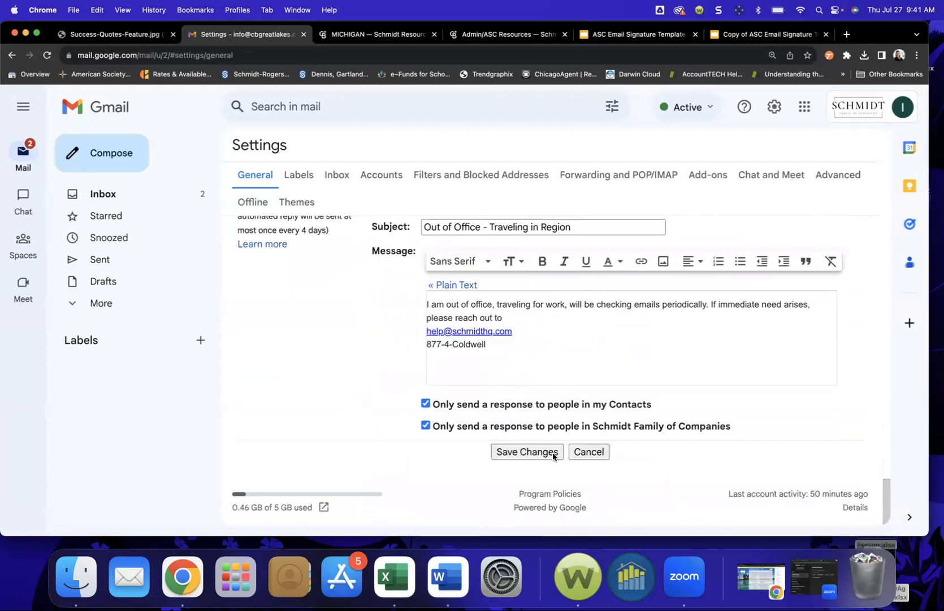
{"action": "left_click", "coordinate": [524, 452]}
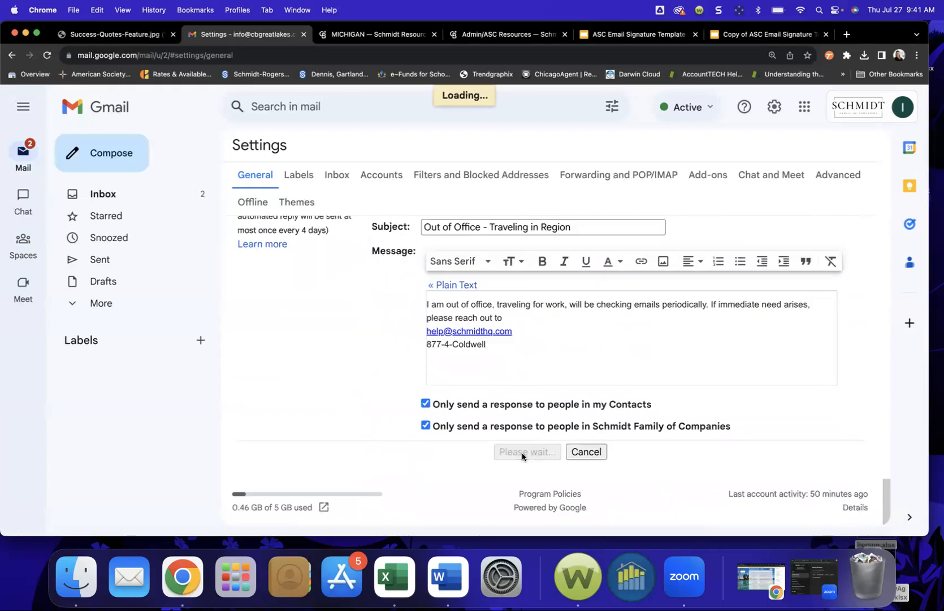
Step: Start a new email to check the signature, then open the Launch Pad notification and discard the draft
{"action": "left_click", "coordinate": [105, 153]}
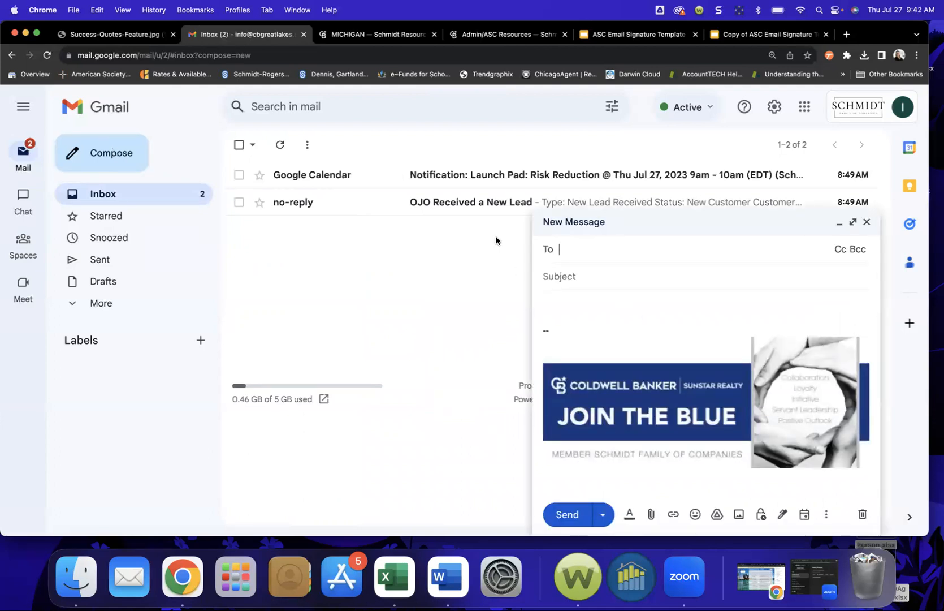
{"action": "left_click", "coordinate": [477, 175]}
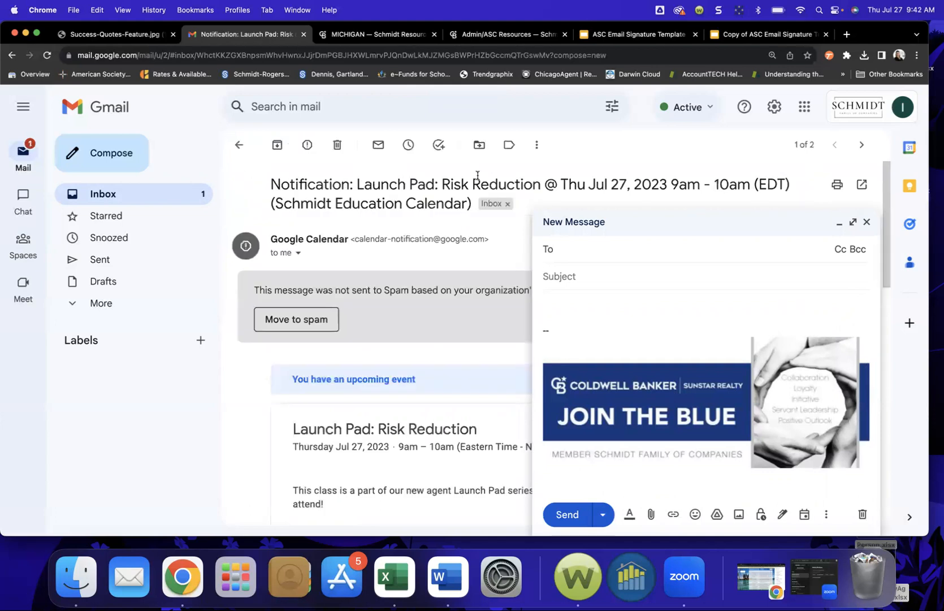
{"action": "left_click", "coordinate": [866, 222]}
Step: Reply to the Launch Pad: Risk Reduction notification, expand its quoted text, then return to Inbox
{"action": "left_click", "coordinate": [831, 240]}
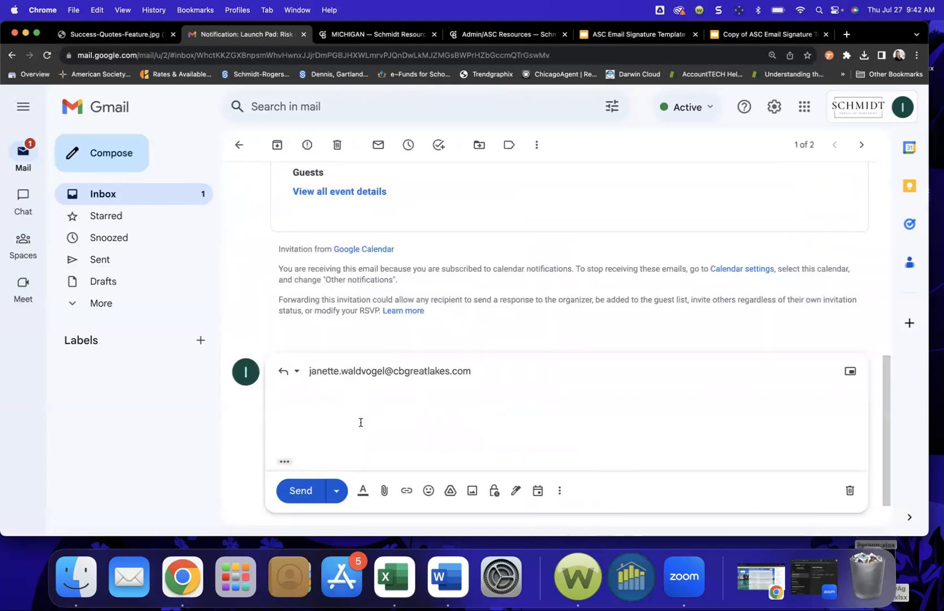
{"action": "scroll", "coordinate": [360, 423], "scroll_direction": "down", "scroll_amount": 2}
{"action": "left_click", "coordinate": [277, 415]}
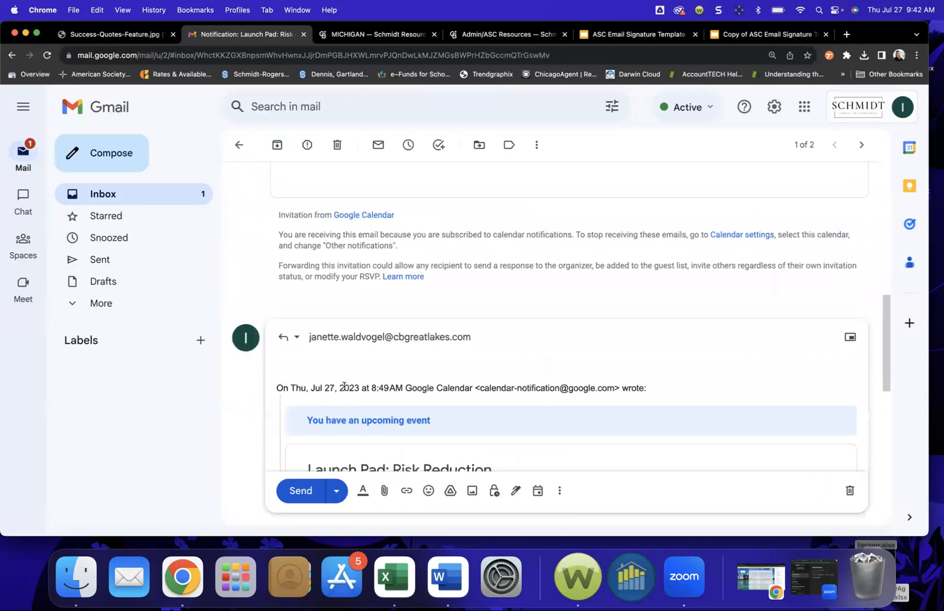
{"action": "scroll", "coordinate": [344, 387], "scroll_direction": "down", "scroll_amount": 2}
{"action": "scroll", "coordinate": [345, 386], "scroll_direction": "down", "scroll_amount": 2}
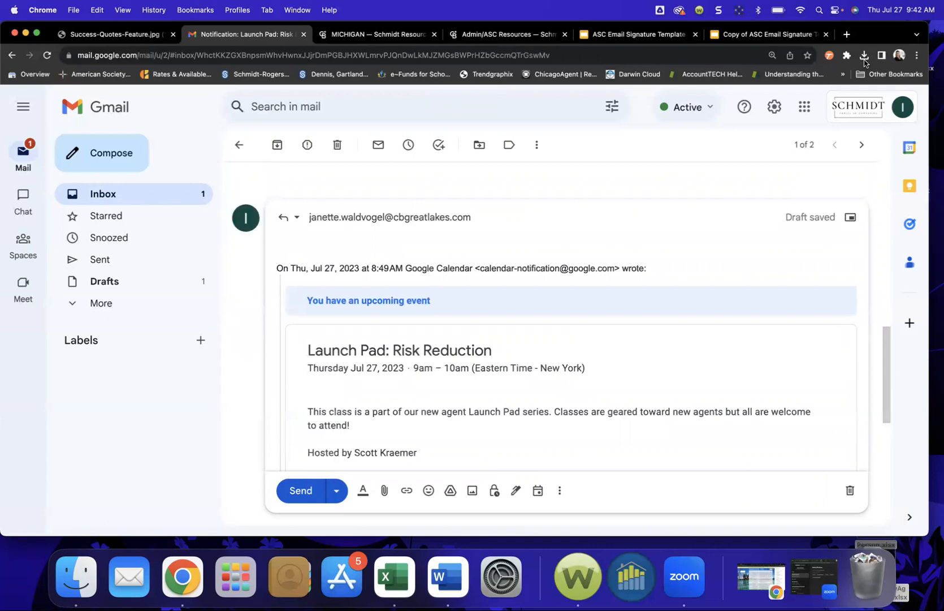
{"action": "scroll", "coordinate": [399, 364], "scroll_direction": "up", "scroll_amount": 2}
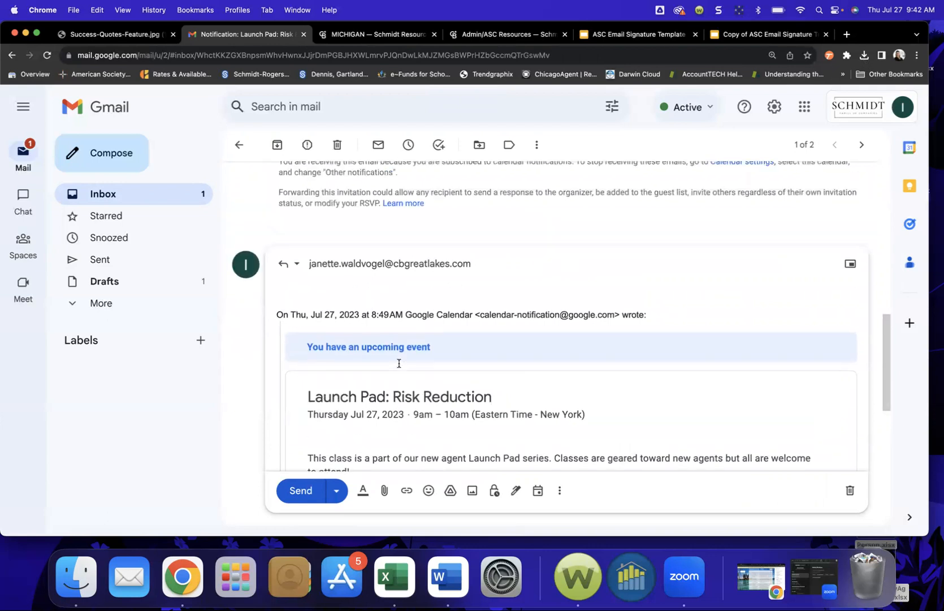
{"action": "scroll", "coordinate": [399, 364], "scroll_direction": "up", "scroll_amount": 3}
{"action": "left_click", "coordinate": [121, 193]}
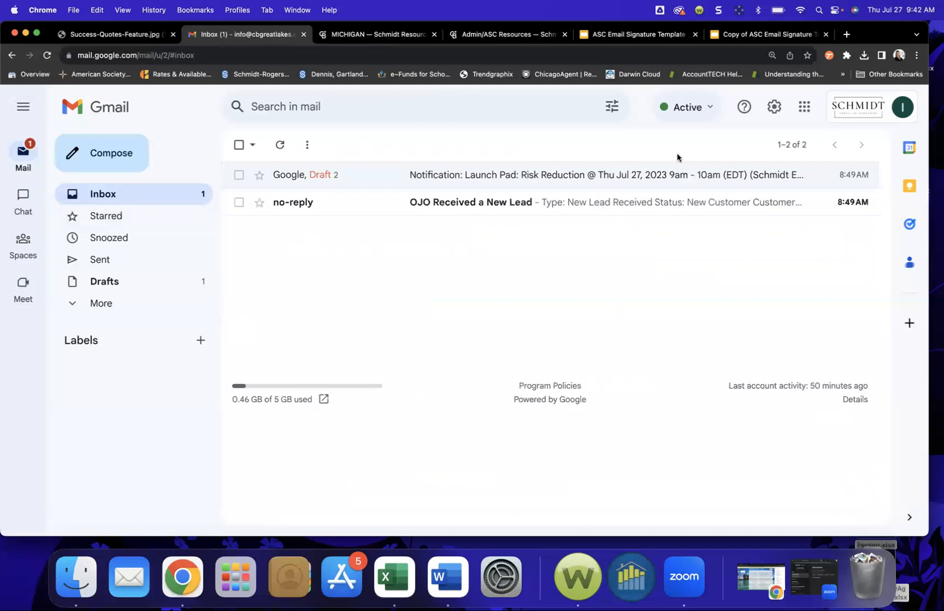
Step: Open the full settings page and review the Signature section and the Response signature's text
{"action": "left_click", "coordinate": [775, 114]}
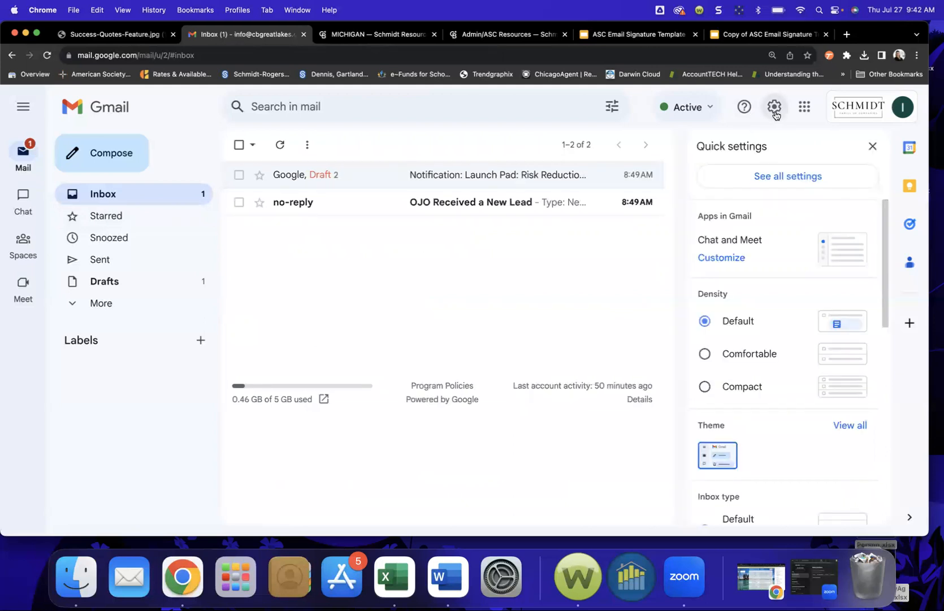
{"action": "left_click", "coordinate": [775, 113]}
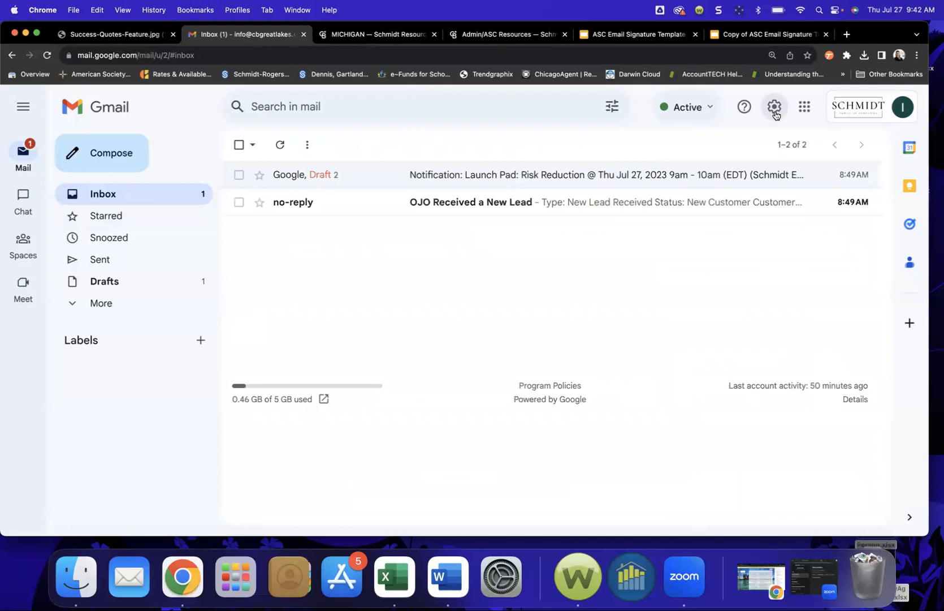
{"action": "left_click", "coordinate": [775, 113]}
{"action": "left_click", "coordinate": [777, 180]}
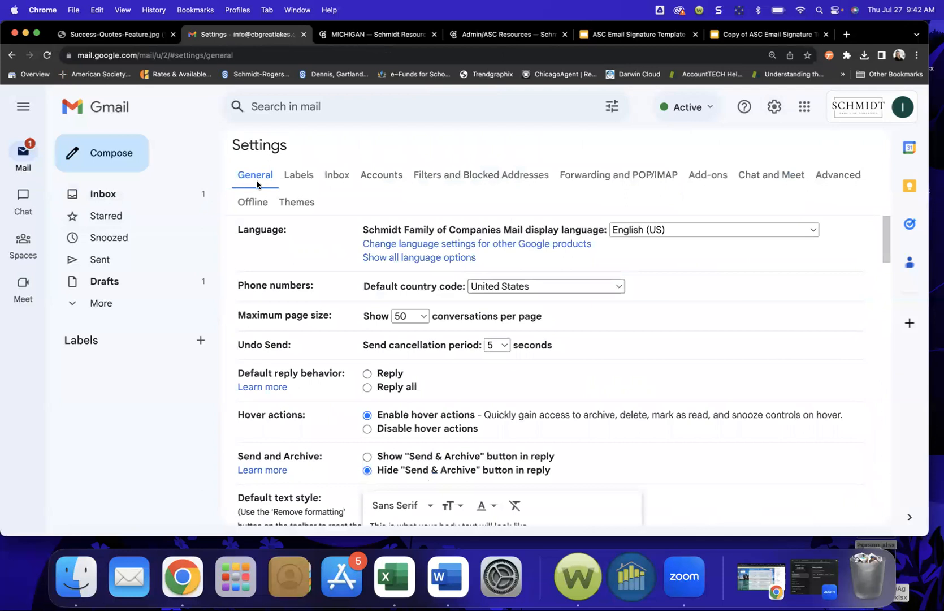
{"action": "scroll", "coordinate": [371, 398], "scroll_direction": "down", "scroll_amount": 2}
{"action": "scroll", "coordinate": [371, 397], "scroll_direction": "down", "scroll_amount": 20}
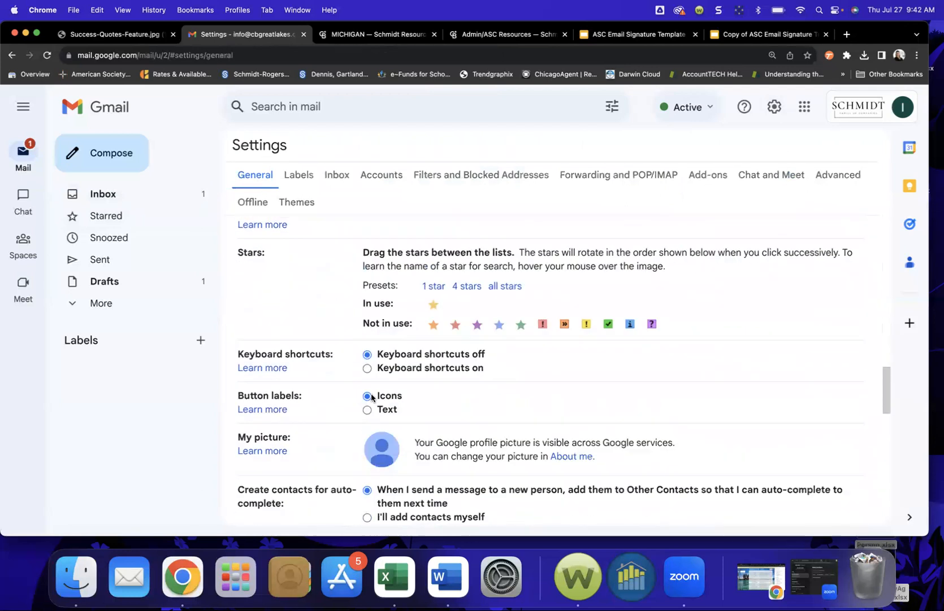
{"action": "scroll", "coordinate": [371, 397], "scroll_direction": "down", "scroll_amount": 5}
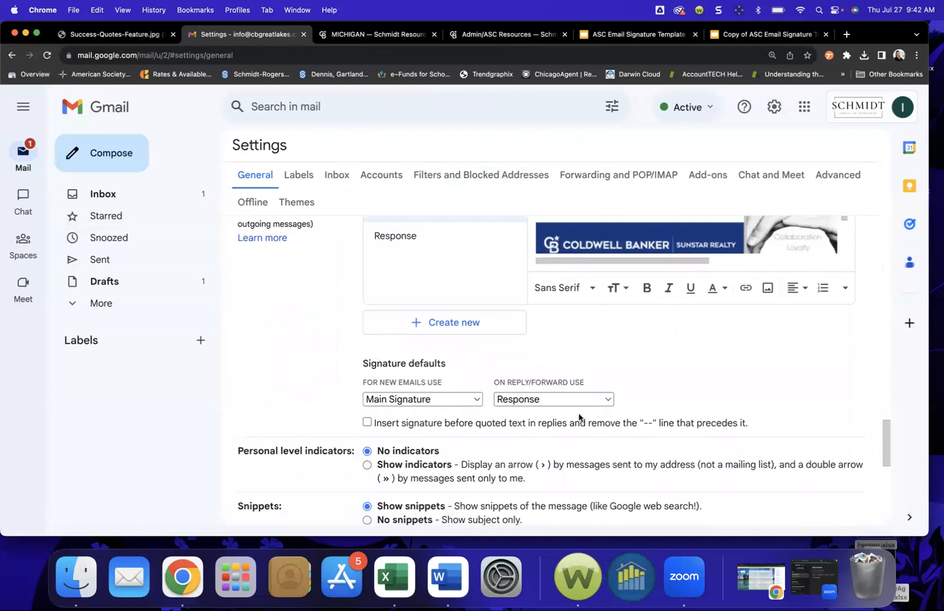
{"action": "scroll", "coordinate": [577, 416], "scroll_direction": "down", "scroll_amount": 1}
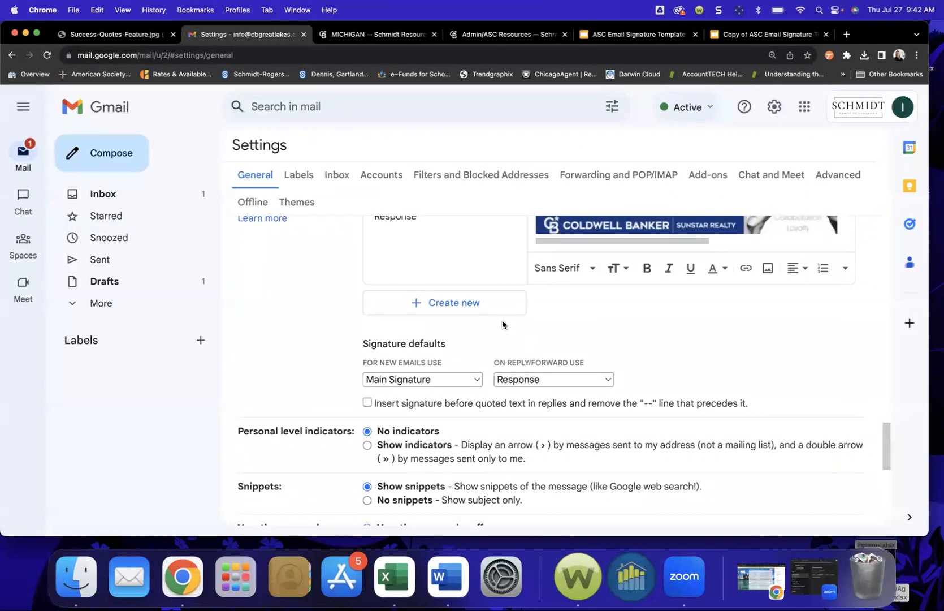
{"action": "scroll", "coordinate": [502, 320], "scroll_direction": "up", "scroll_amount": 2}
{"action": "left_click", "coordinate": [428, 258]}
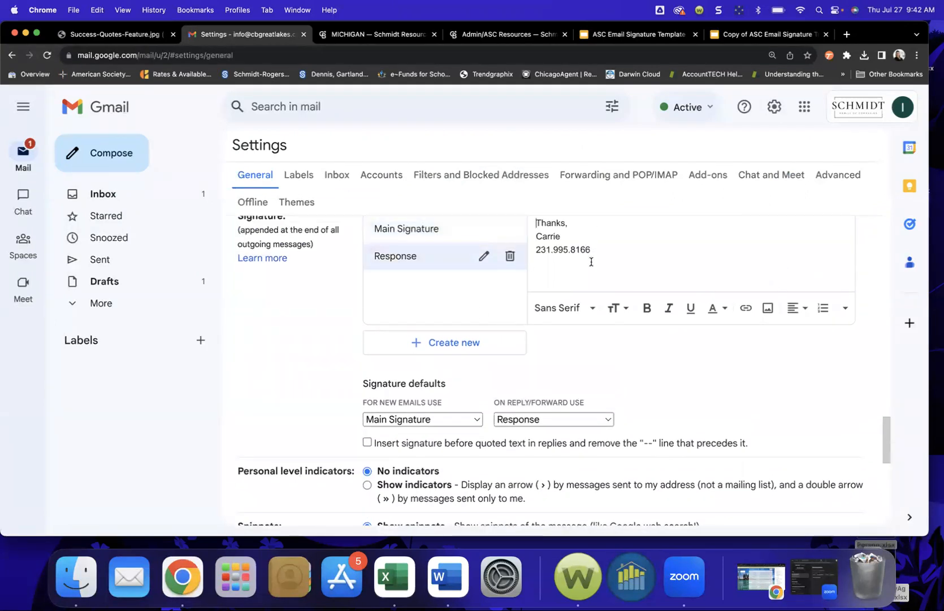
{"action": "scroll", "coordinate": [591, 262], "scroll_direction": "down", "scroll_amount": 4}
{"action": "scroll", "coordinate": [533, 372], "scroll_direction": "down", "scroll_amount": 10}
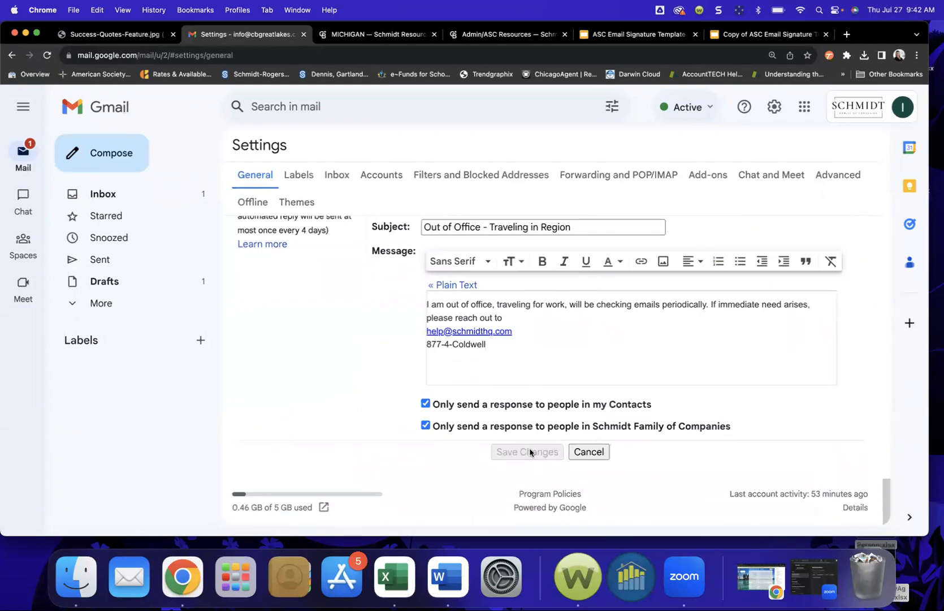
Step: Open the 'OJO Received a New Lead' email from the inbox and start a reply
{"action": "left_click", "coordinate": [116, 192]}
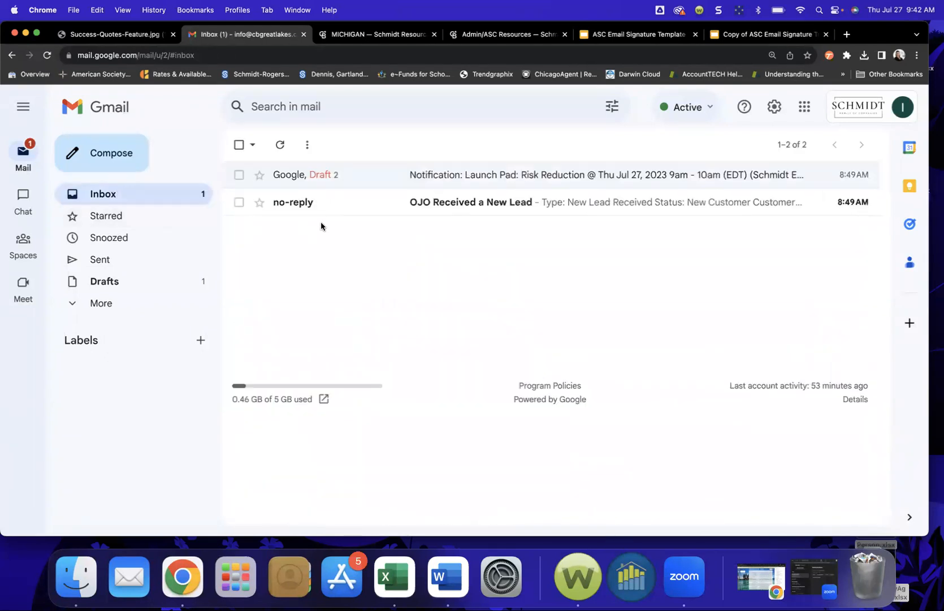
{"action": "left_click", "coordinate": [340, 199]}
{"action": "left_click", "coordinate": [835, 219]}
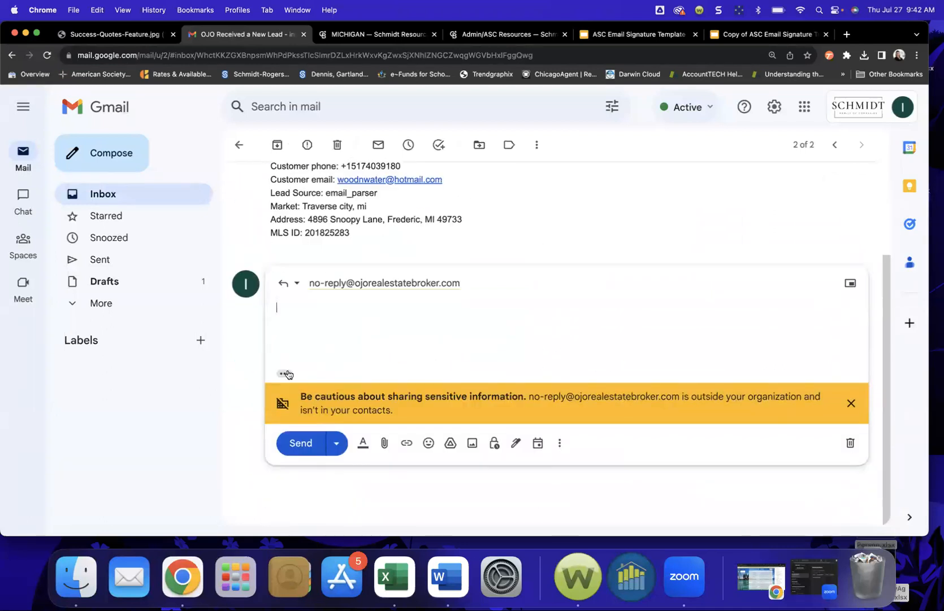
Step: Expand the quoted message in the OJO reply to check the Response sign-off, then return to Inbox
{"action": "left_click", "coordinate": [284, 375]}
{"action": "scroll", "coordinate": [387, 346], "scroll_direction": "down", "scroll_amount": 5}
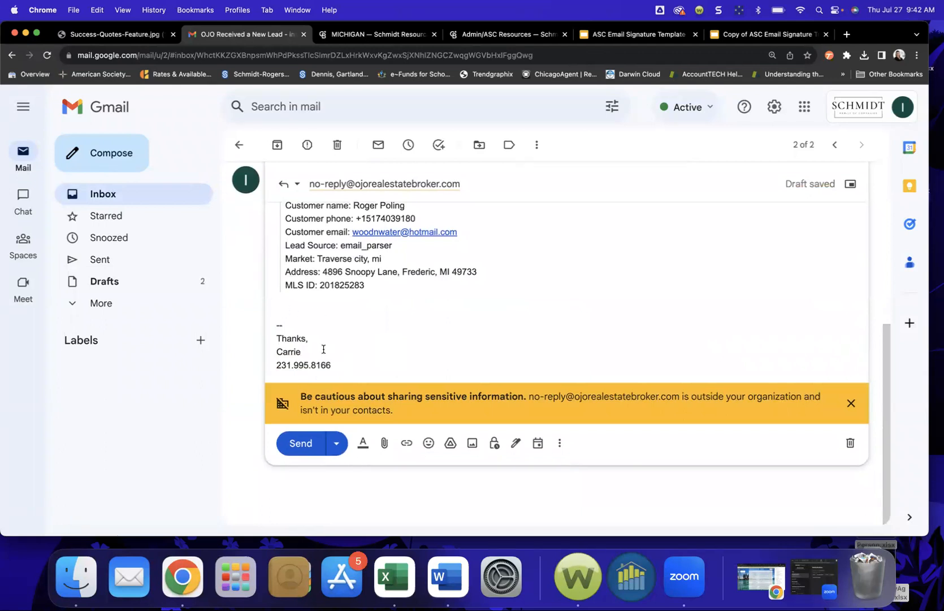
{"action": "scroll", "coordinate": [322, 343], "scroll_direction": "up", "scroll_amount": 2}
{"action": "scroll", "coordinate": [316, 328], "scroll_direction": "up", "scroll_amount": 3}
{"action": "scroll", "coordinate": [306, 395], "scroll_direction": "down", "scroll_amount": 4}
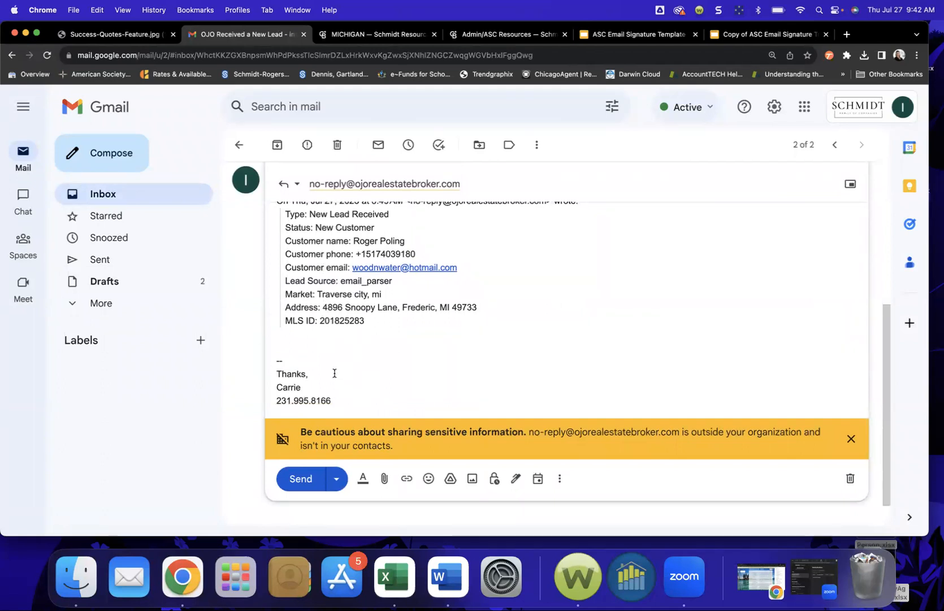
{"action": "scroll", "coordinate": [333, 373], "scroll_direction": "up", "scroll_amount": 1}
{"action": "scroll", "coordinate": [333, 374], "scroll_direction": "up", "scroll_amount": 1}
{"action": "scroll", "coordinate": [333, 373], "scroll_direction": "up", "scroll_amount": 5}
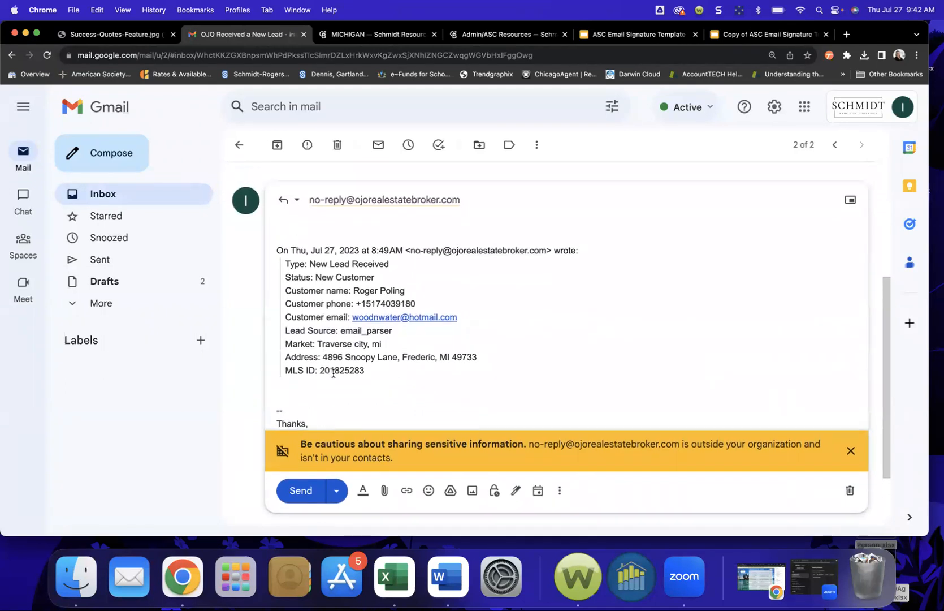
{"action": "left_click", "coordinate": [144, 196]}
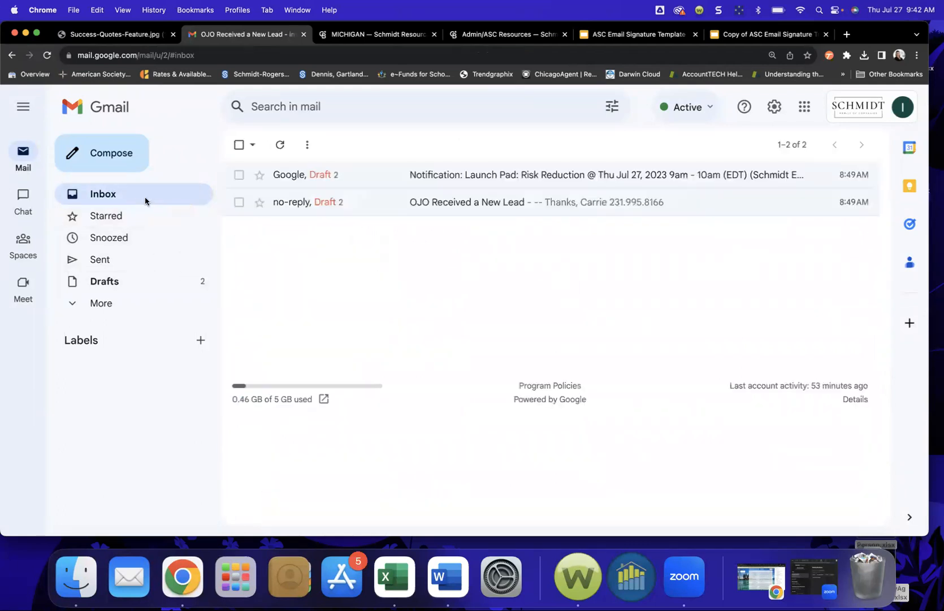
Step: Change 'On reply/forward use' to Main Signature in settings and save changes
{"action": "left_click", "coordinate": [774, 107]}
{"action": "left_click", "coordinate": [776, 182]}
{"action": "scroll", "coordinate": [426, 362], "scroll_direction": "down", "scroll_amount": 2}
{"action": "scroll", "coordinate": [425, 363], "scroll_direction": "down", "scroll_amount": 20}
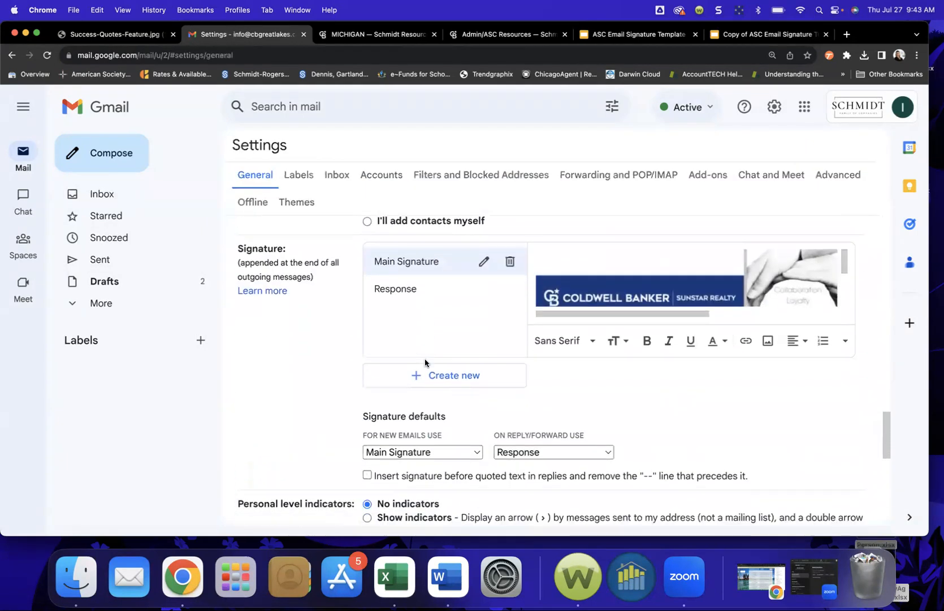
{"action": "left_click", "coordinate": [529, 451]}
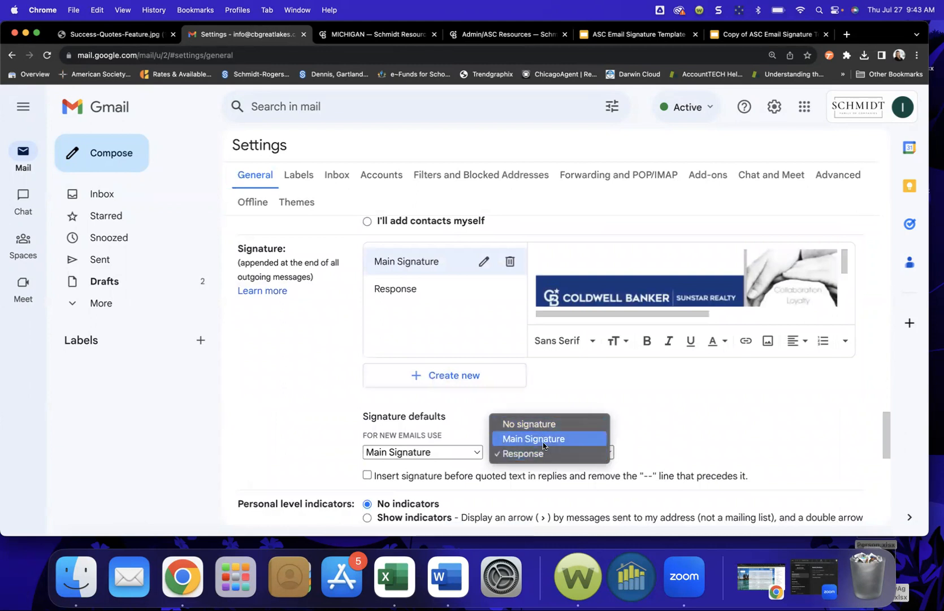
{"action": "left_click", "coordinate": [542, 439]}
{"action": "scroll", "coordinate": [526, 483], "scroll_direction": "down", "scroll_amount": 10}
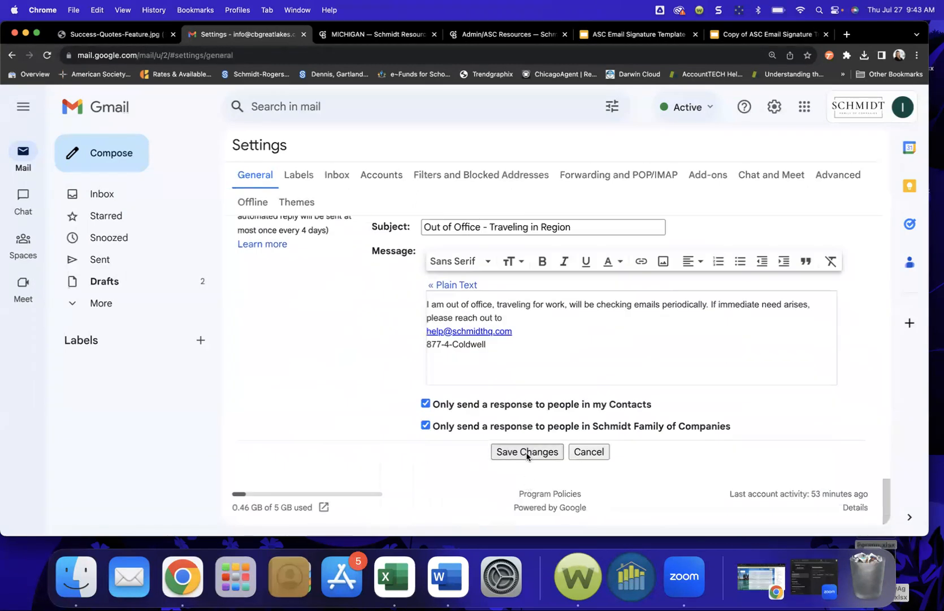
{"action": "left_click", "coordinate": [527, 452]}
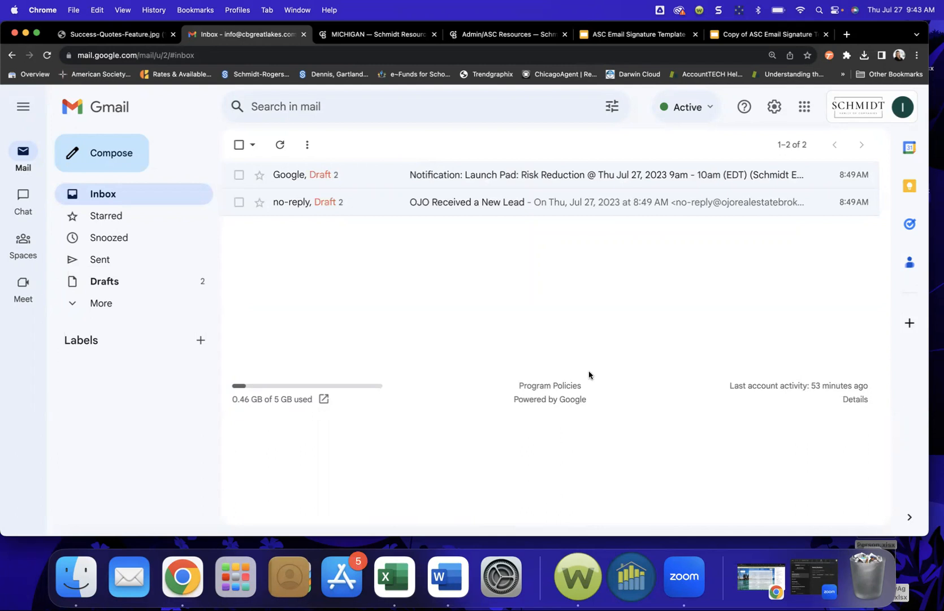
Step: Open the ASC Email Signature Template presentation from the ASC Resources page, dismissing the copy prompt
{"action": "left_click", "coordinate": [483, 37]}
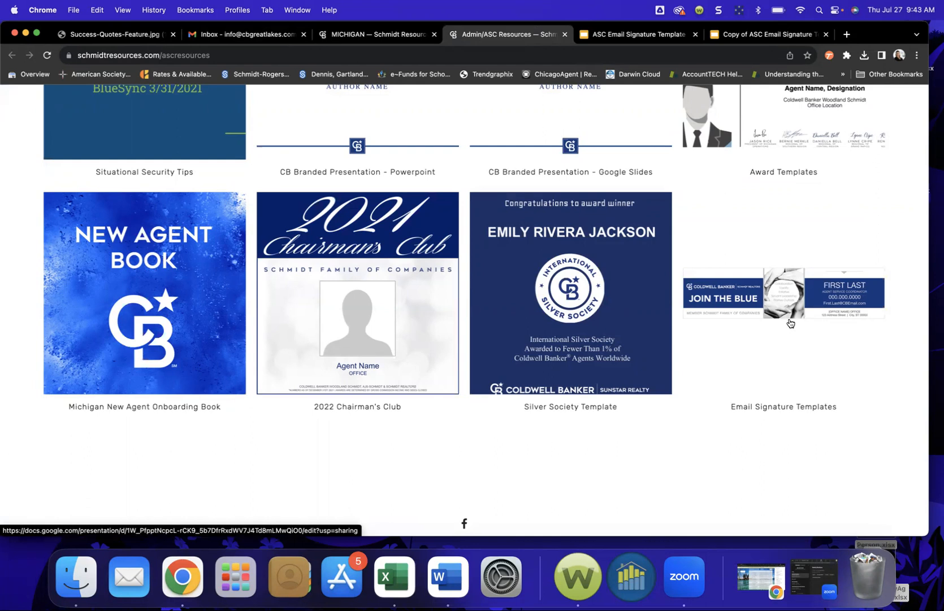
{"action": "left_click", "coordinate": [641, 35]}
{"action": "key", "text": "Escape"}
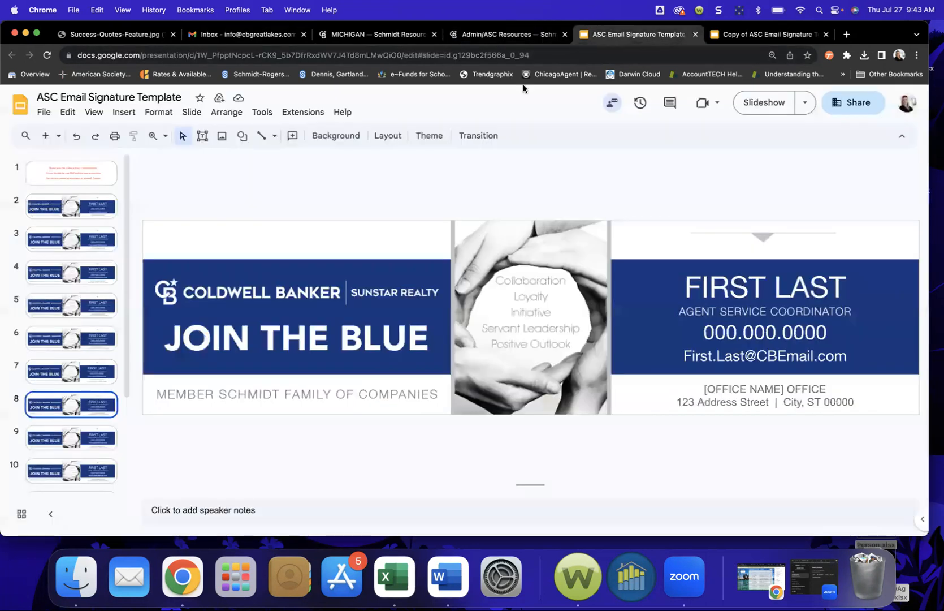
Step: Read the template's copy instructions on slide 1, then return to the Gmail inbox tab
{"action": "left_click", "coordinate": [71, 177]}
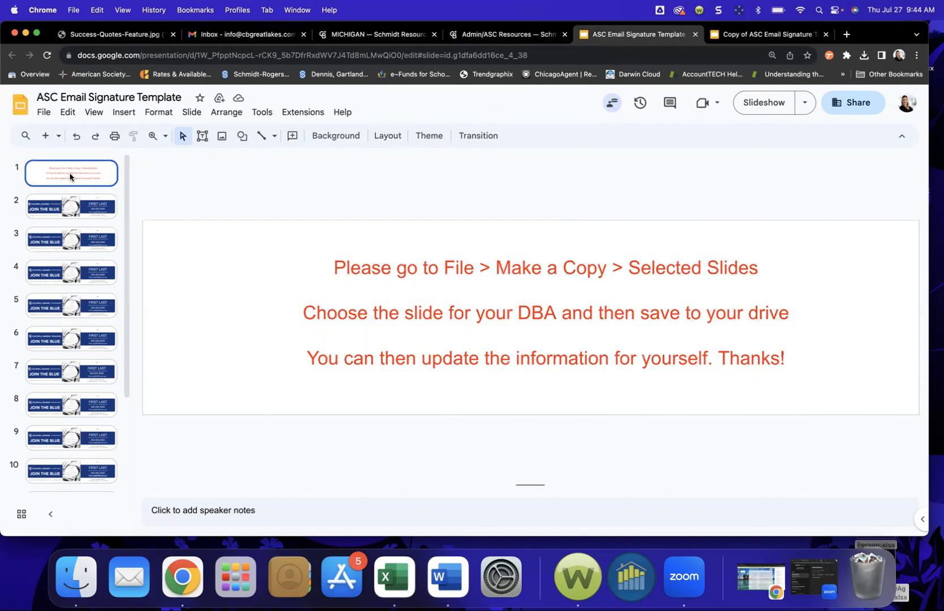
{"action": "left_click", "coordinate": [238, 34]}
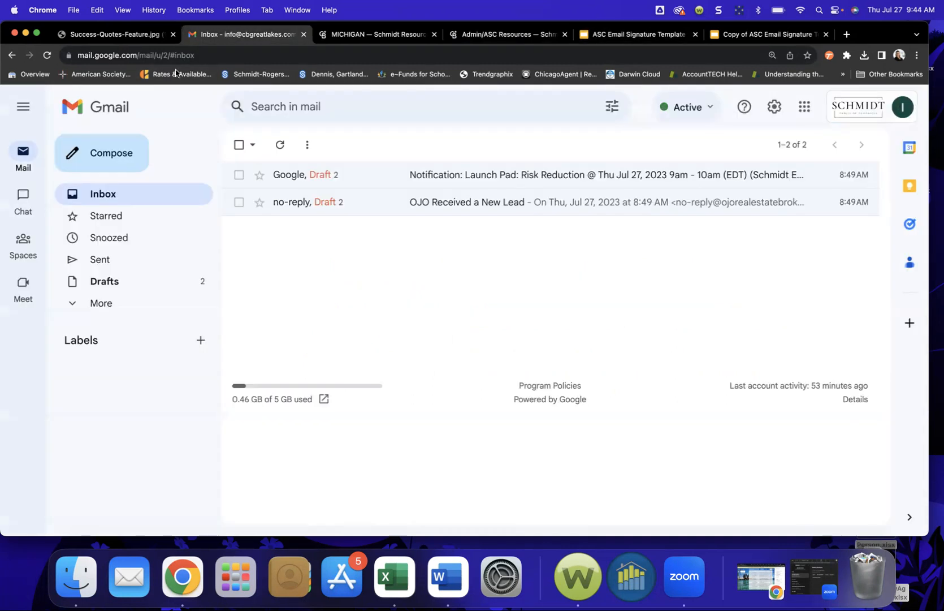
Step: Compose a new full-screen message showing the auto-inserted Coldwell Banker signature, dismissing the full-screen tip
{"action": "left_click", "coordinate": [99, 154]}
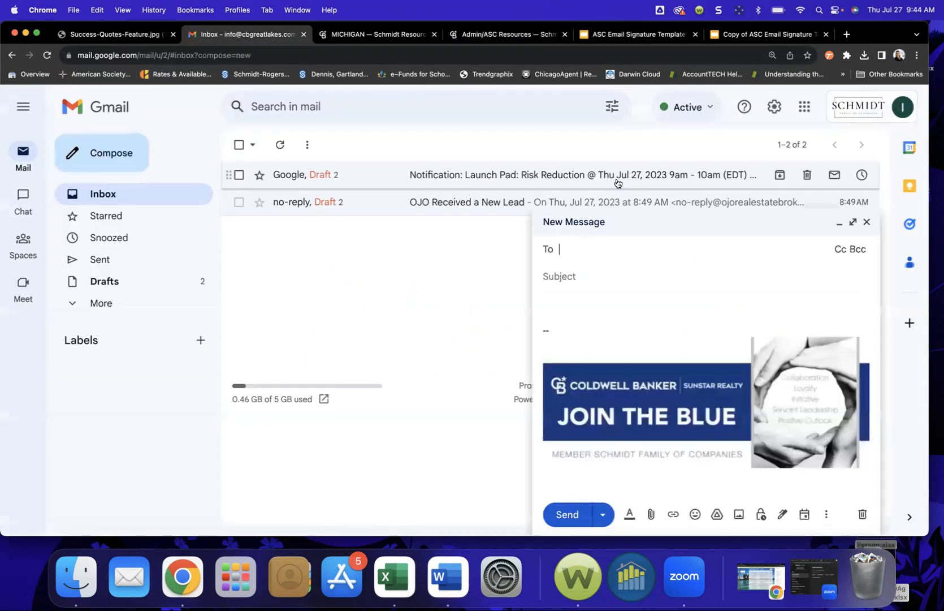
{"action": "left_click", "coordinate": [852, 223]}
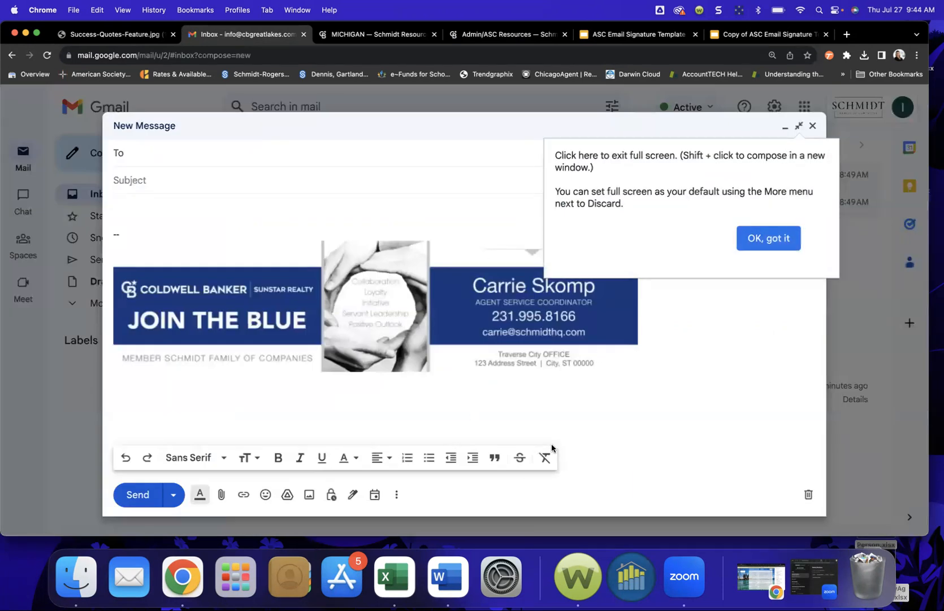
{"action": "left_click", "coordinate": [764, 242]}
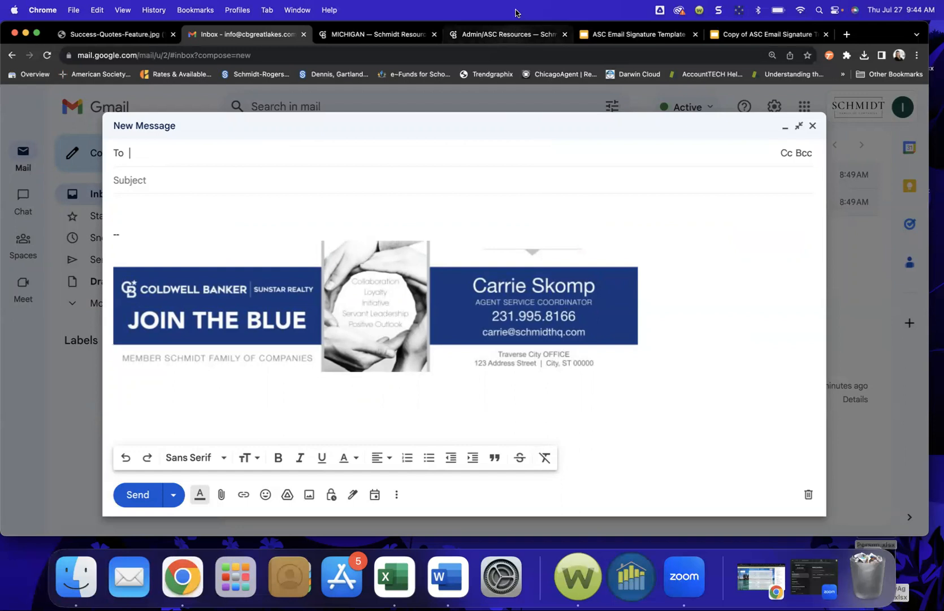